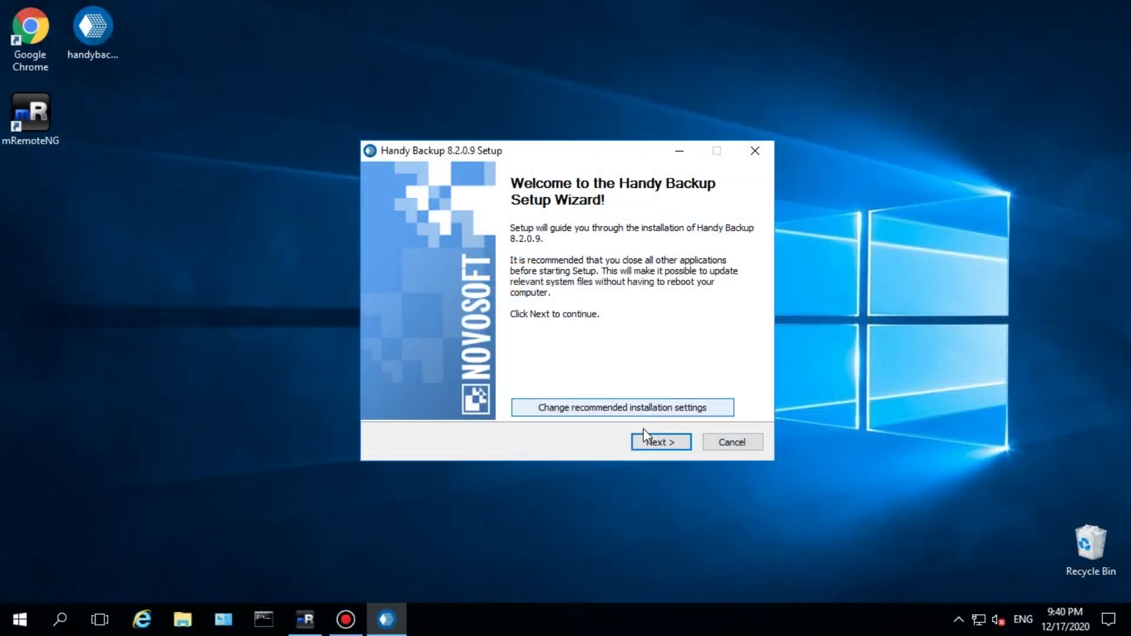
- Install Handy Backup Server Network with the administrator service account password, then launch it
{"action": "left_click", "coordinate": [651, 442]}
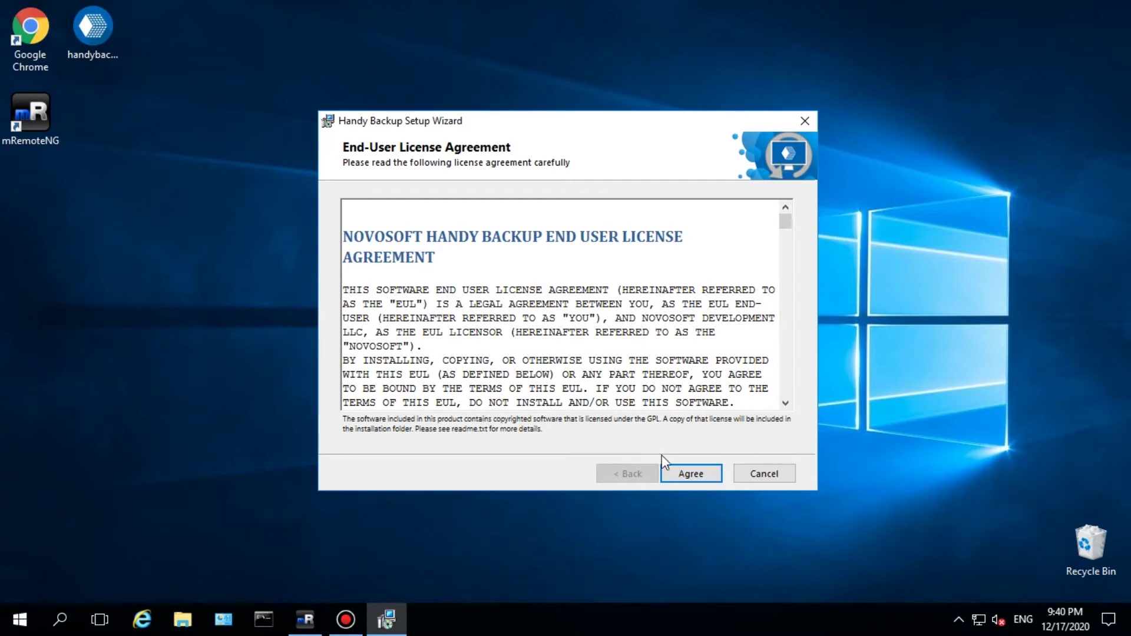
{"action": "left_click", "coordinate": [678, 469]}
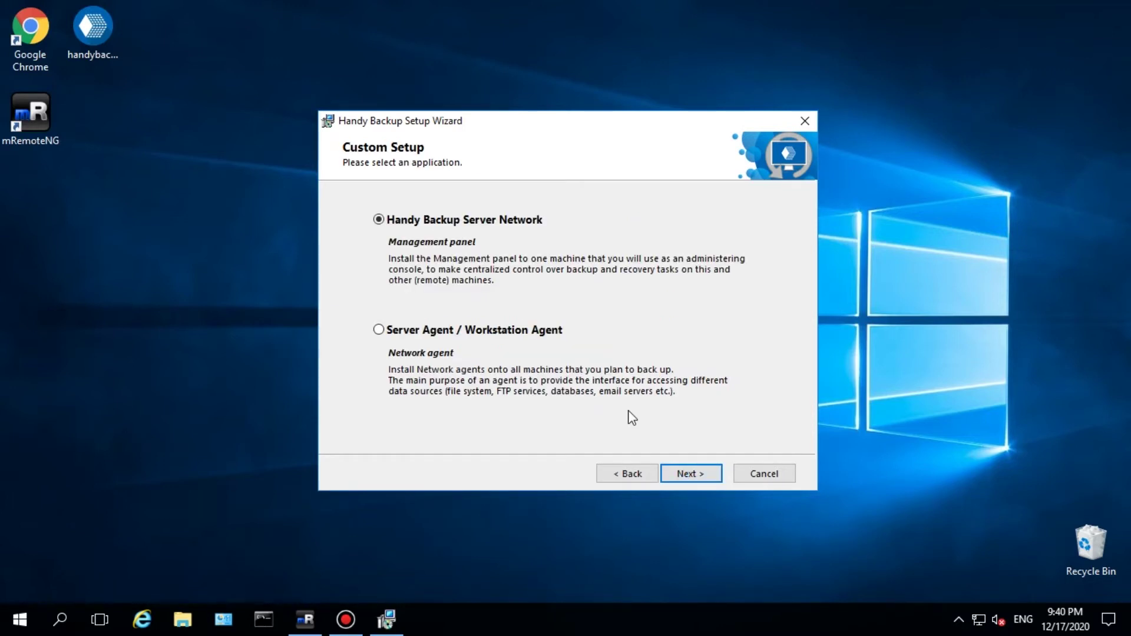
{"action": "left_click", "coordinate": [694, 475]}
{"action": "left_click", "coordinate": [530, 328]}
{"action": "type", "text": "1"}
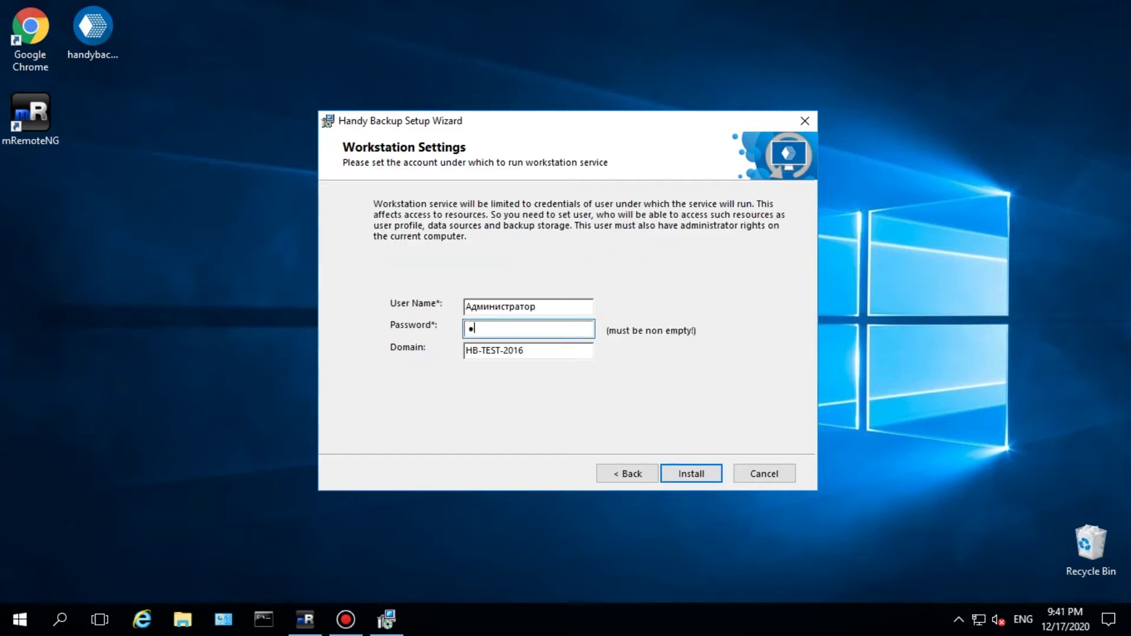
{"action": "type", "text": "1"}
{"action": "left_click", "coordinate": [690, 473]}
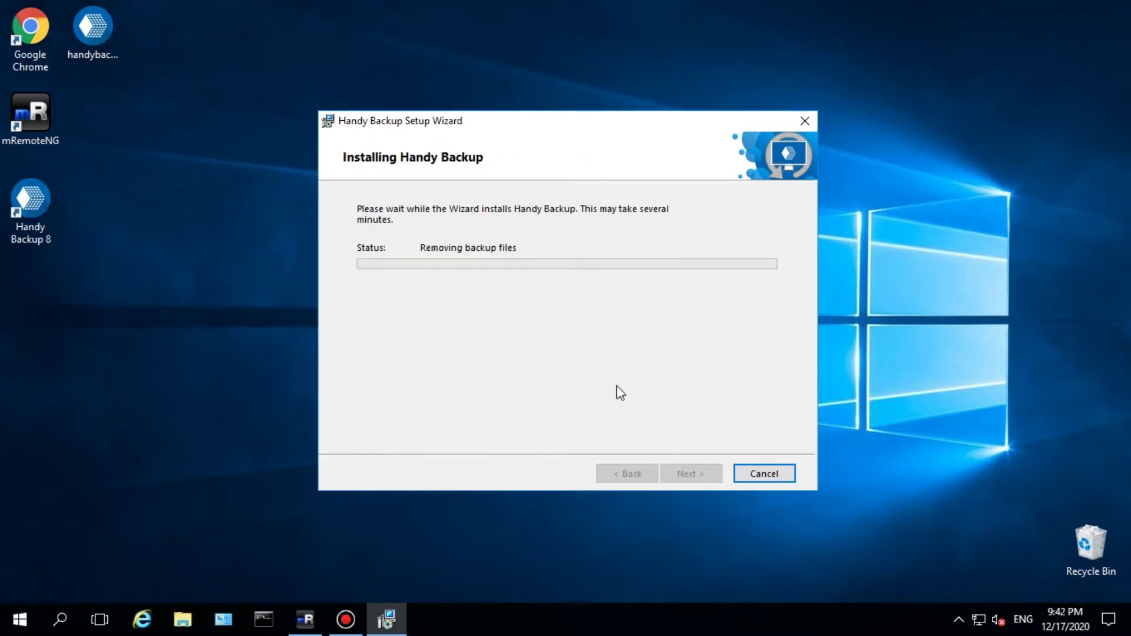
{"action": "left_click", "coordinate": [692, 473]}
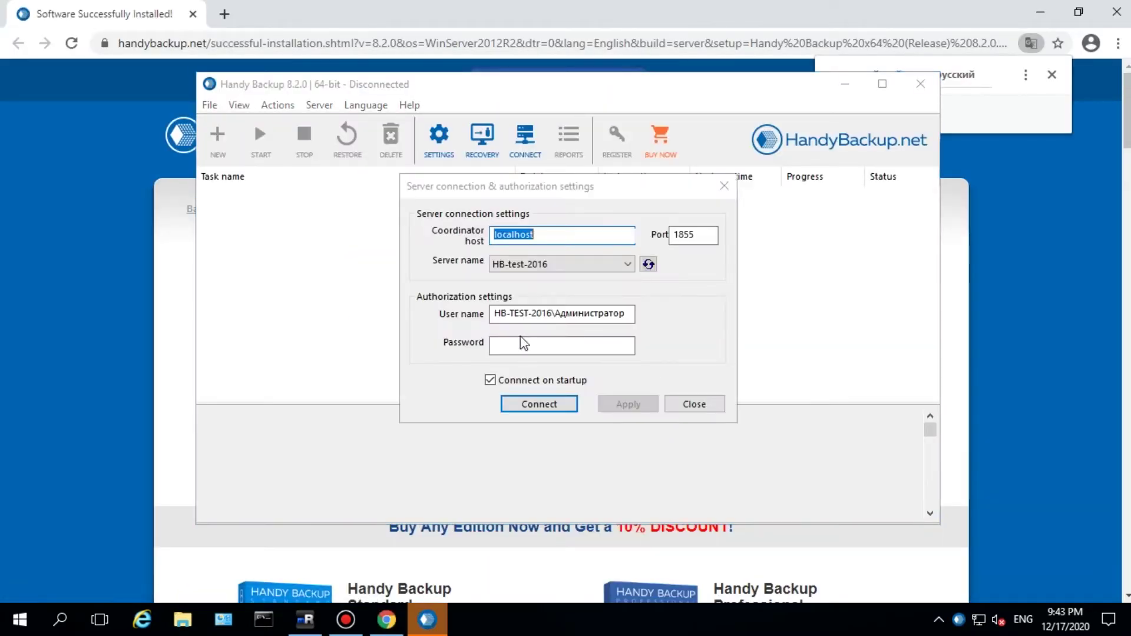
- Connect the management panel to the localhost server on port 1855 with the server password
{"action": "left_click", "coordinate": [524, 348]}
{"action": "type", "text": "*********"}
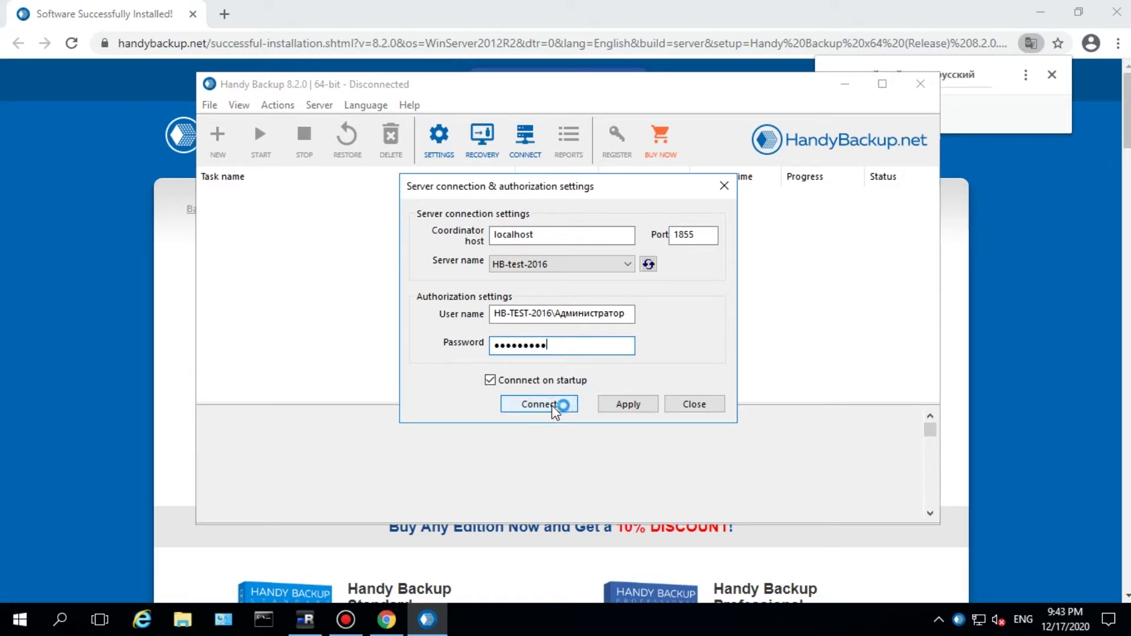
{"action": "left_click", "coordinate": [557, 405]}
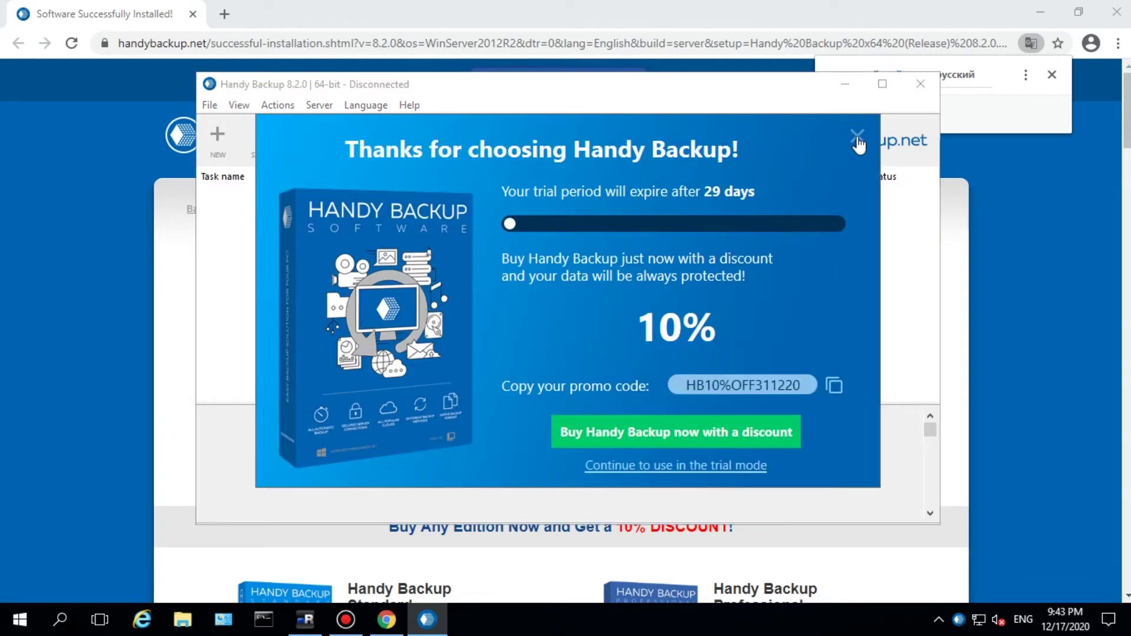
- Dismiss the trial promotion and browser page, then run Server > Run Centralize install
{"action": "left_click", "coordinate": [857, 137]}
{"action": "left_click", "coordinate": [881, 8]}
{"action": "left_click", "coordinate": [1116, 12]}
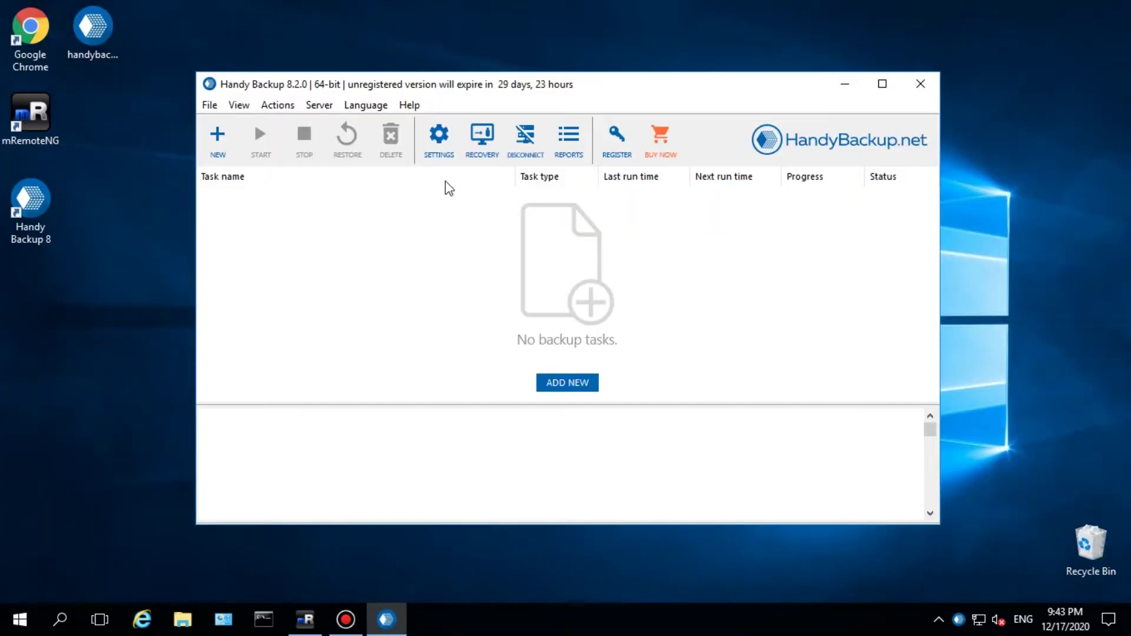
{"action": "left_click", "coordinate": [309, 106]}
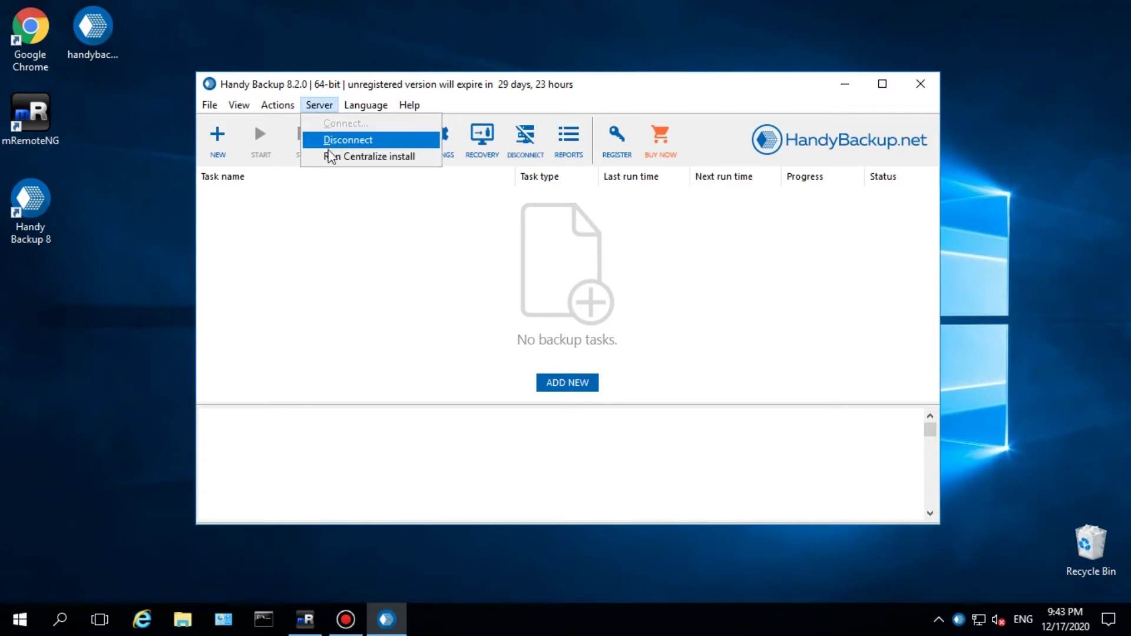
{"action": "left_click", "coordinate": [332, 158]}
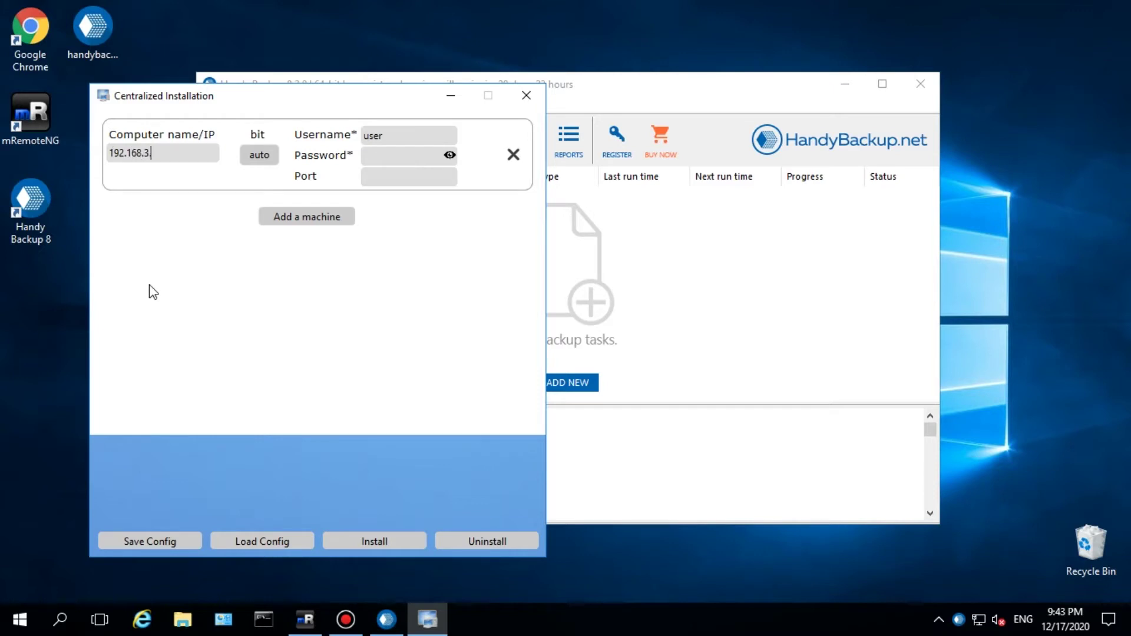
- Install the agent on 192.168.3.30 using the remote administrator username and password
{"action": "type", "text": "0"}
{"action": "left_click", "coordinate": [381, 141]}
{"action": "type", "text": "Администратор"}
{"action": "key", "text": "alt+shift"}
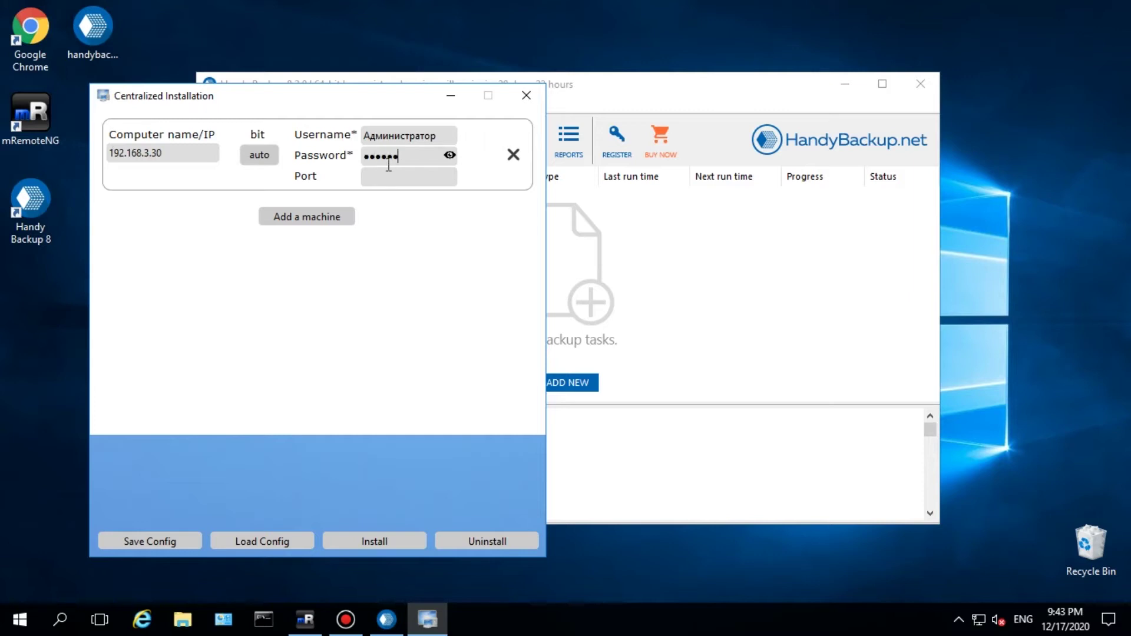
{"action": "type", "text": "12"}
{"action": "left_click", "coordinate": [334, 541]}
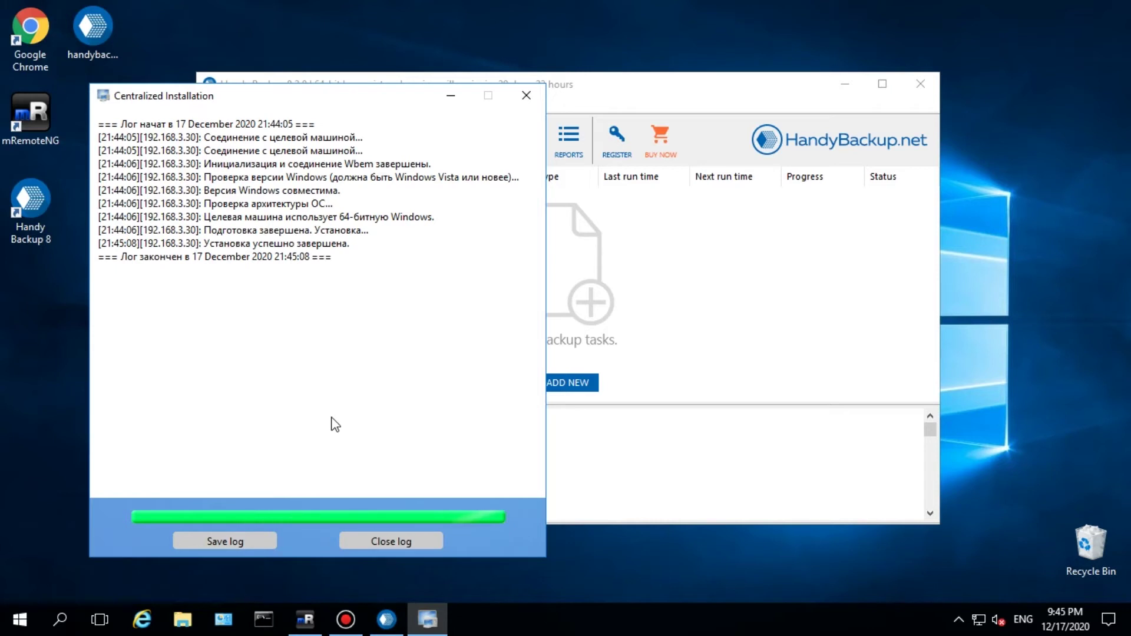
- Close the Centralized Installation log after it reports a successful install on 192.168.3.30
{"action": "left_click", "coordinate": [526, 96]}
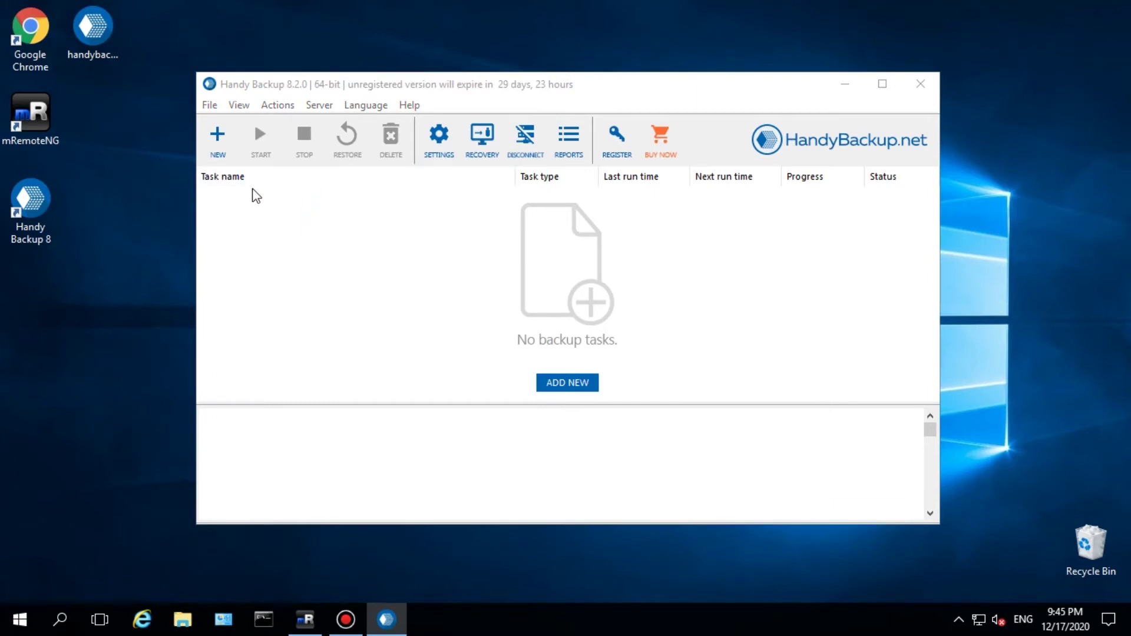
- Start a new task, confirm HB-test-2019 is listed as a source machine, then close the wizard
{"action": "left_click", "coordinate": [227, 153]}
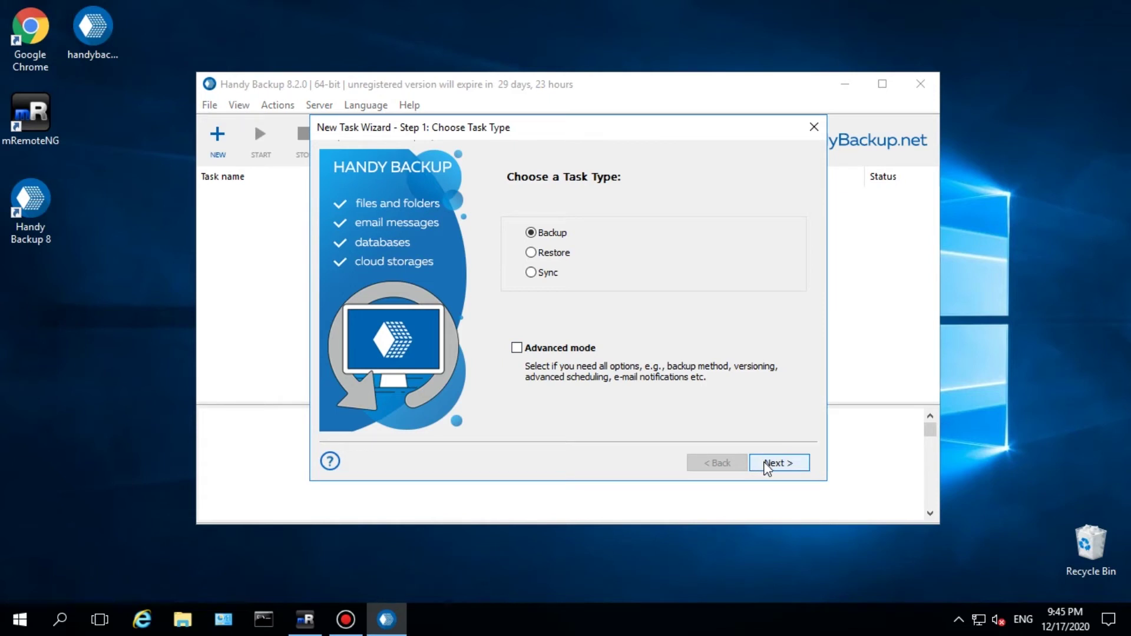
{"action": "left_click", "coordinate": [768, 467]}
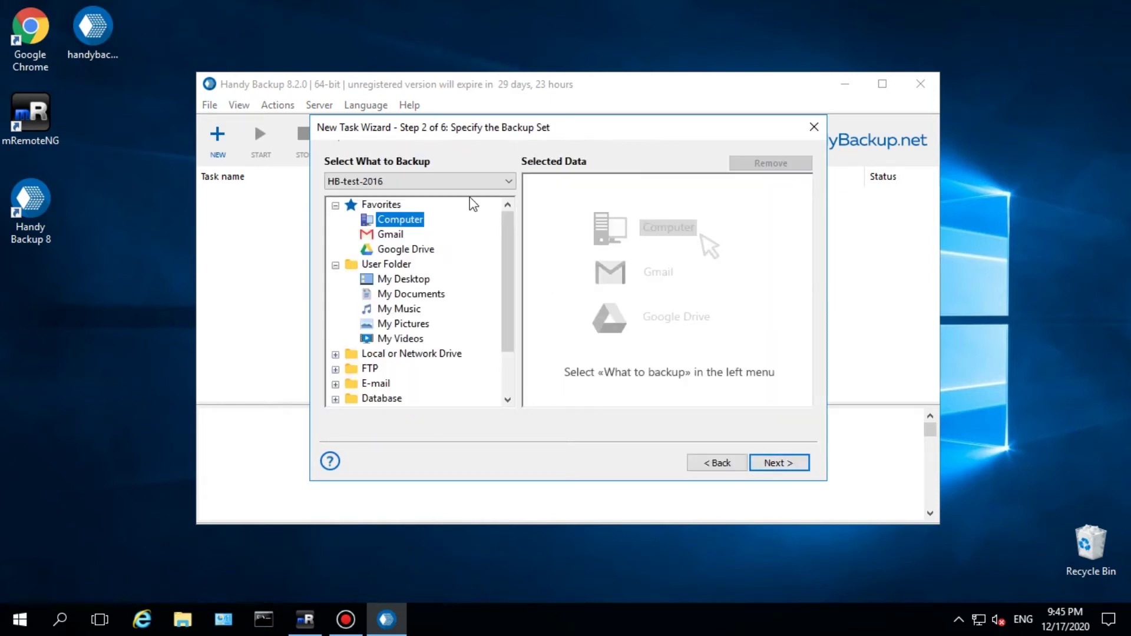
{"action": "left_click", "coordinate": [464, 182]}
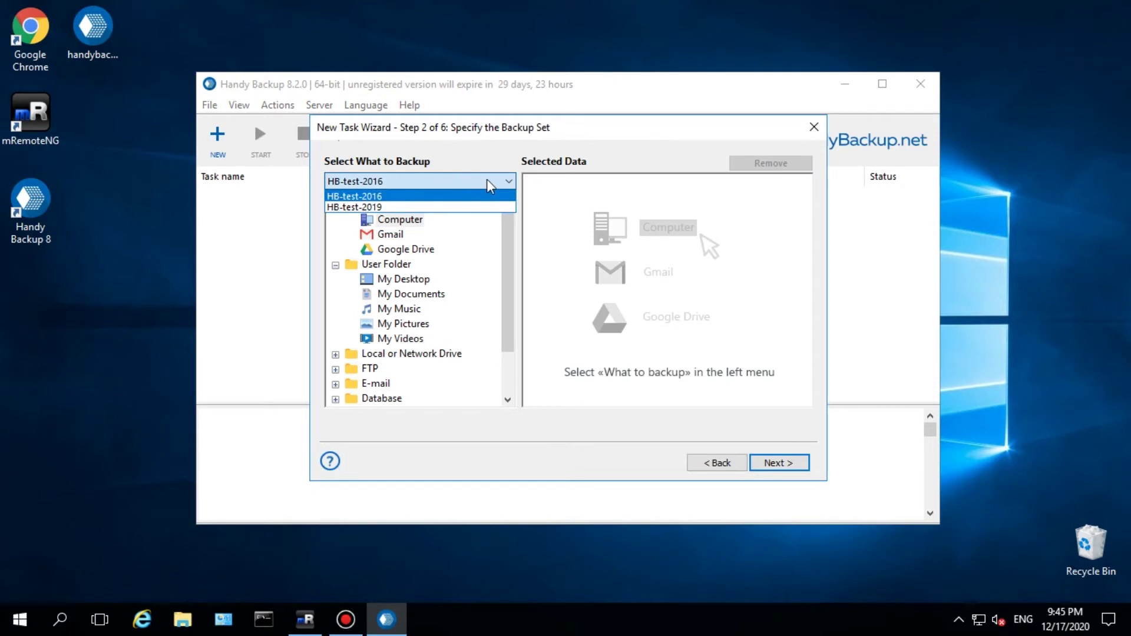
{"action": "left_click", "coordinate": [491, 180]}
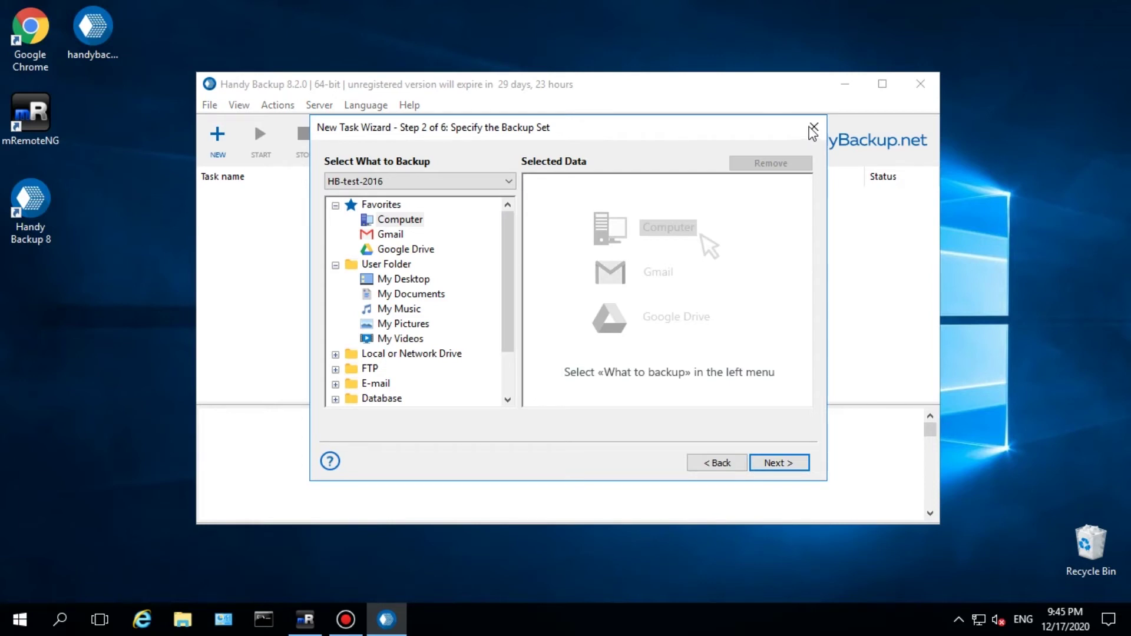
{"action": "left_click", "coordinate": [814, 128]}
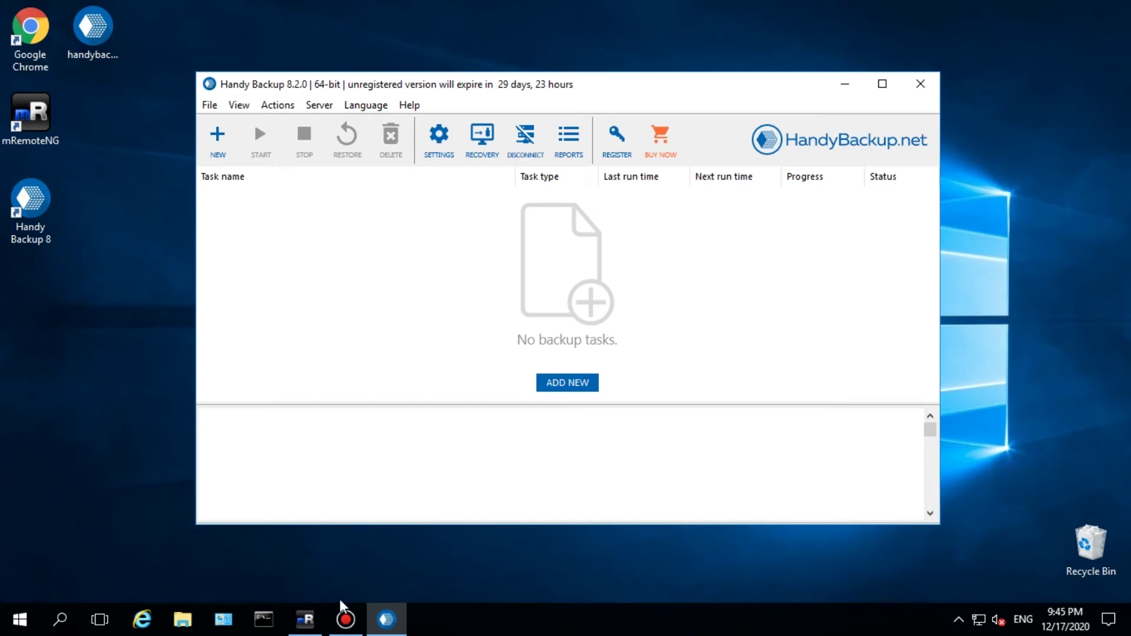
{"action": "left_click", "coordinate": [314, 620]}
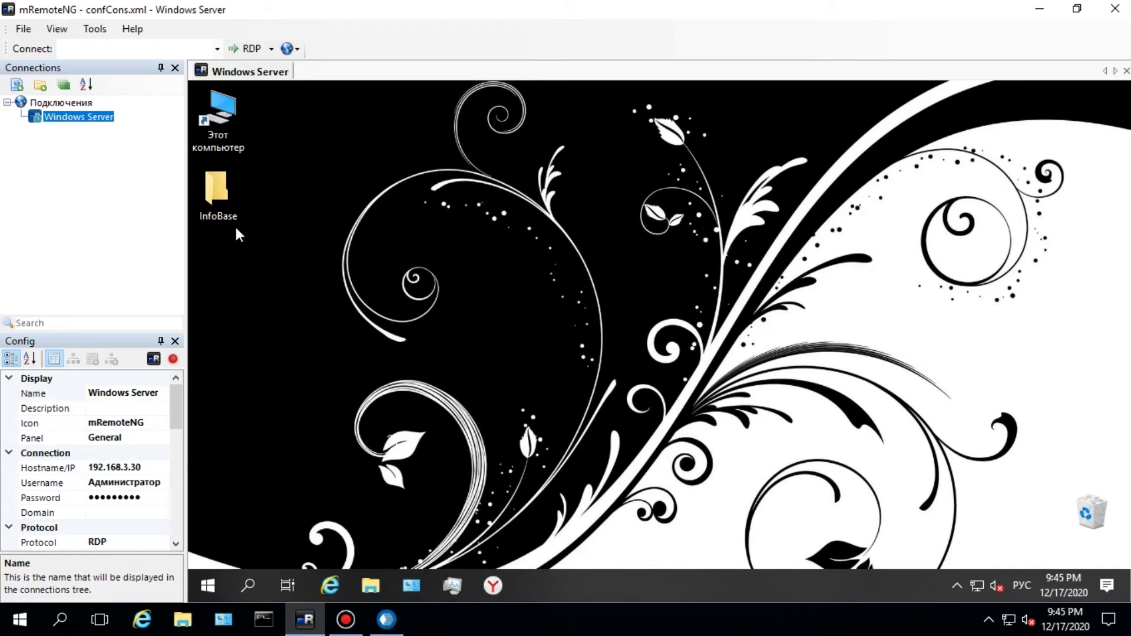
{"action": "double_click", "coordinate": [232, 204]}
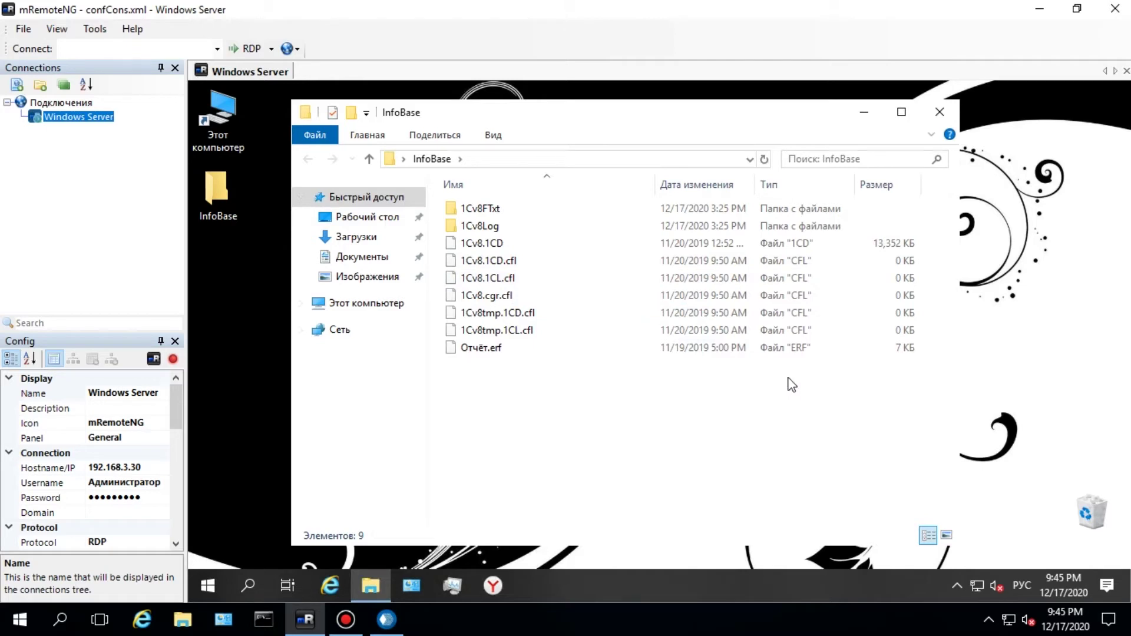
{"action": "left_click", "coordinate": [936, 115]}
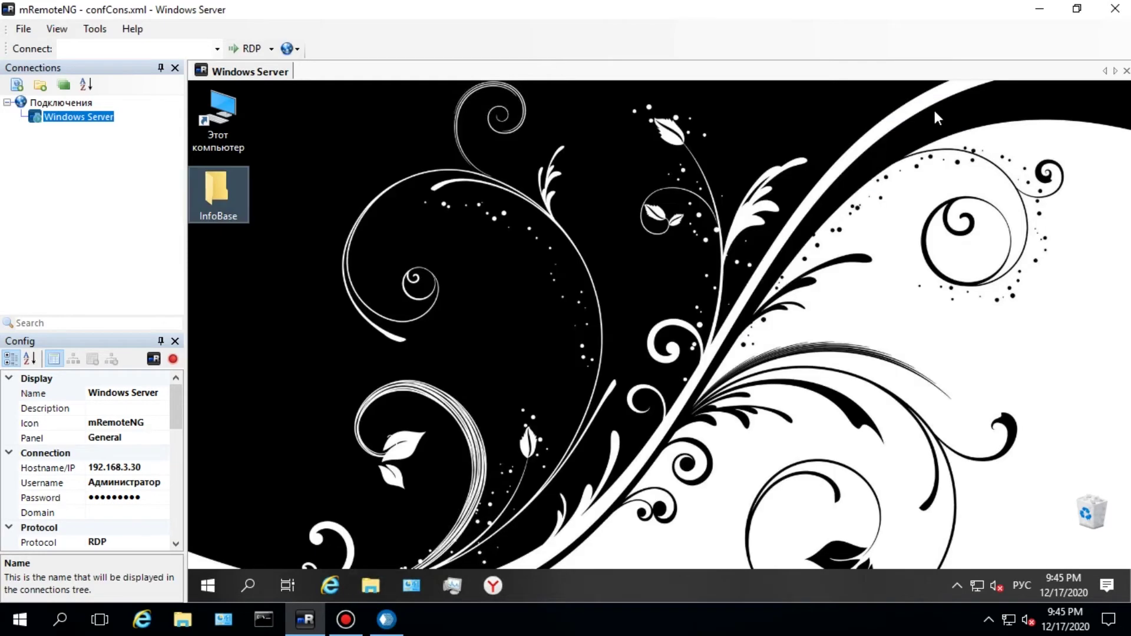
{"action": "left_click", "coordinate": [1036, 9]}
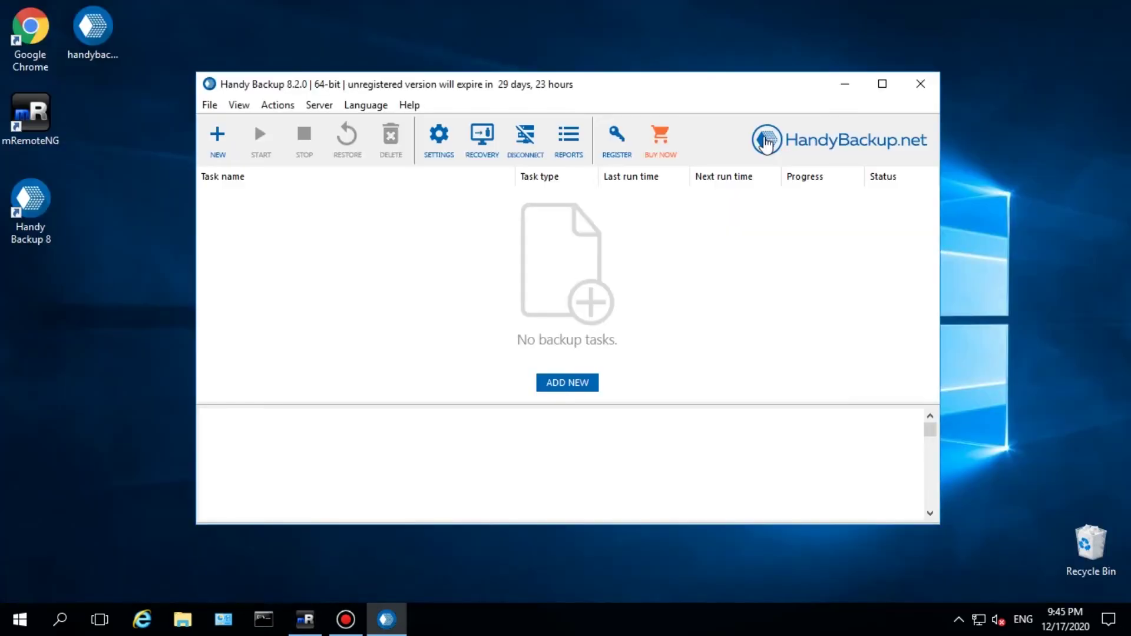
- Start a new backup task in advanced mode with HB-test-2019 as the source computer
{"action": "left_click", "coordinate": [230, 148]}
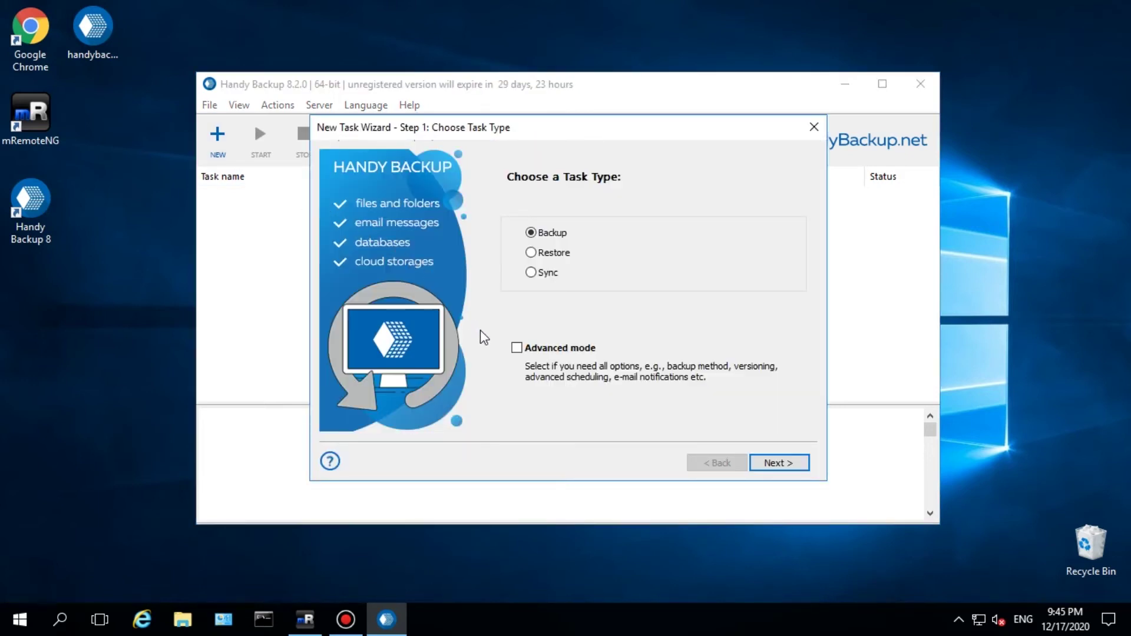
{"action": "left_click", "coordinate": [517, 348]}
{"action": "left_click", "coordinate": [770, 464]}
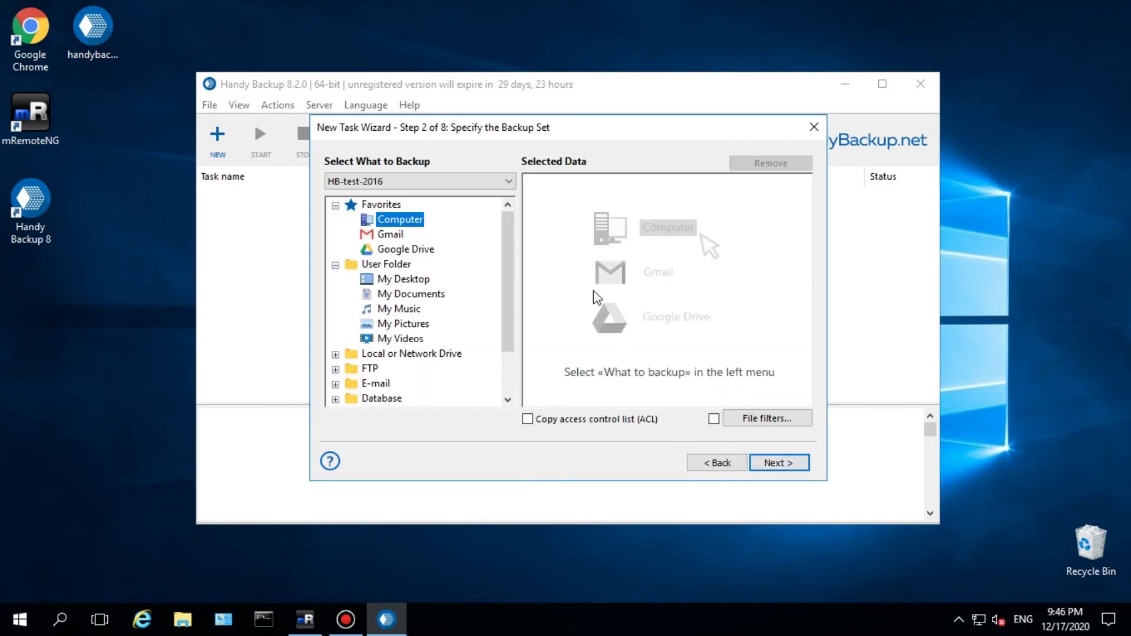
{"action": "left_click", "coordinate": [508, 182]}
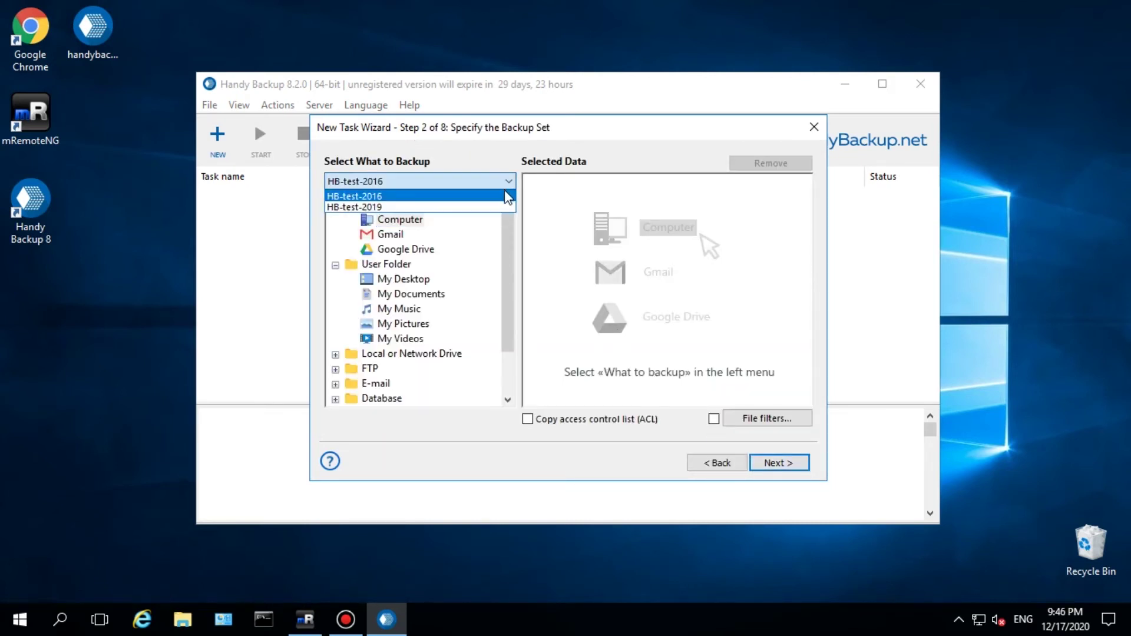
{"action": "left_click", "coordinate": [500, 207]}
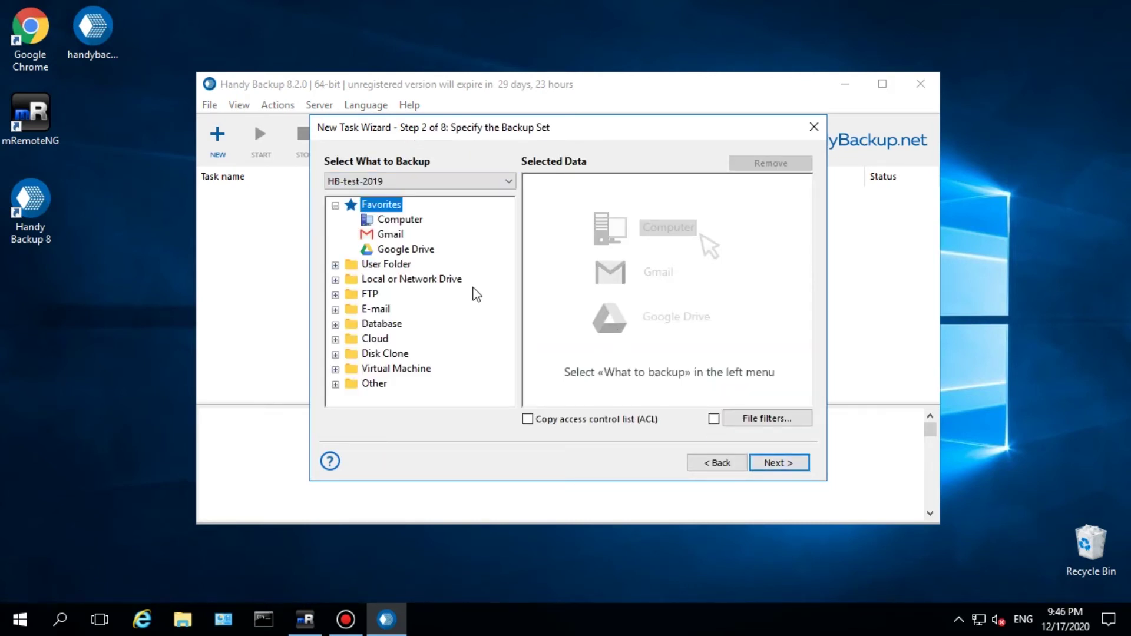
- Tick the InfoBase folder under User Folder > My Desktop and confirm the selection
{"action": "left_click", "coordinate": [336, 266]}
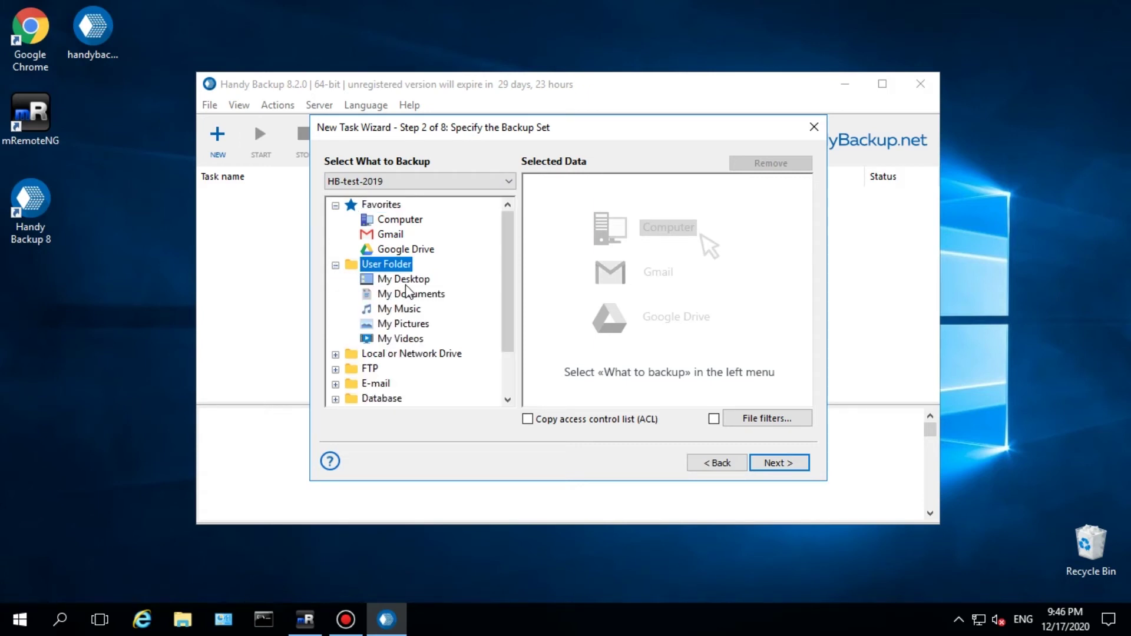
{"action": "double_click", "coordinate": [406, 285]}
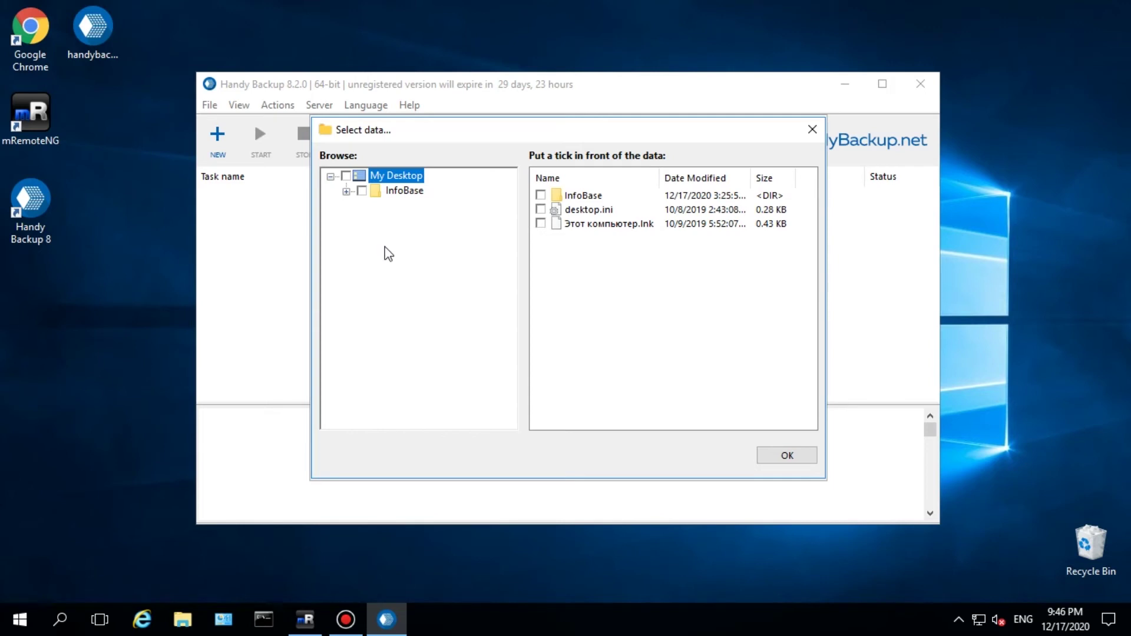
{"action": "left_click", "coordinate": [362, 191]}
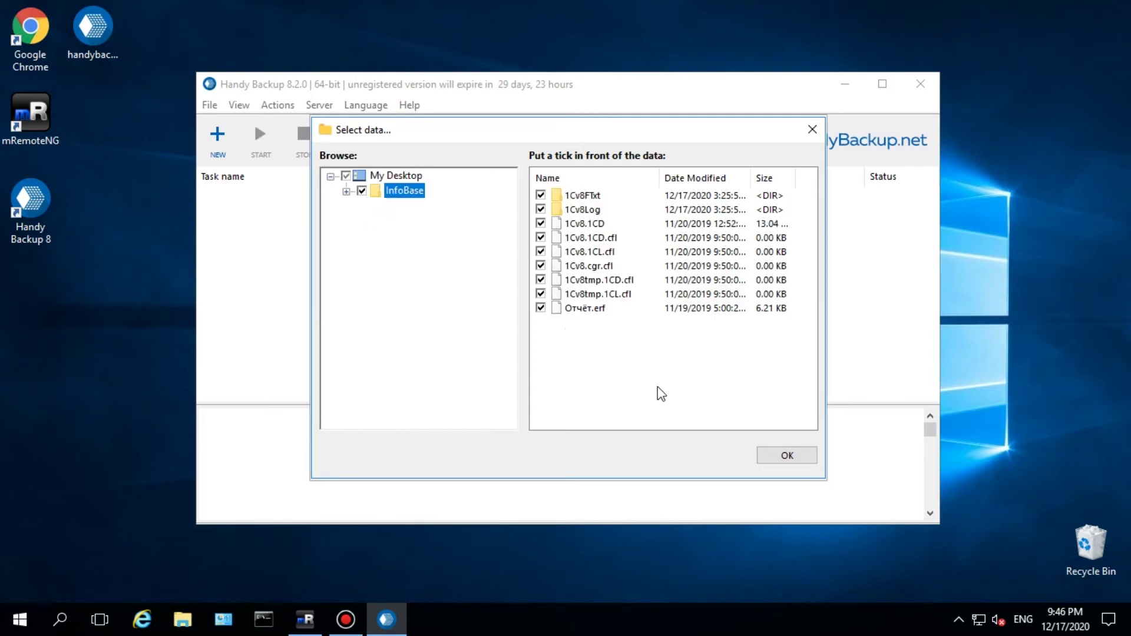
{"action": "left_click", "coordinate": [788, 456]}
{"action": "left_click", "coordinate": [780, 463]}
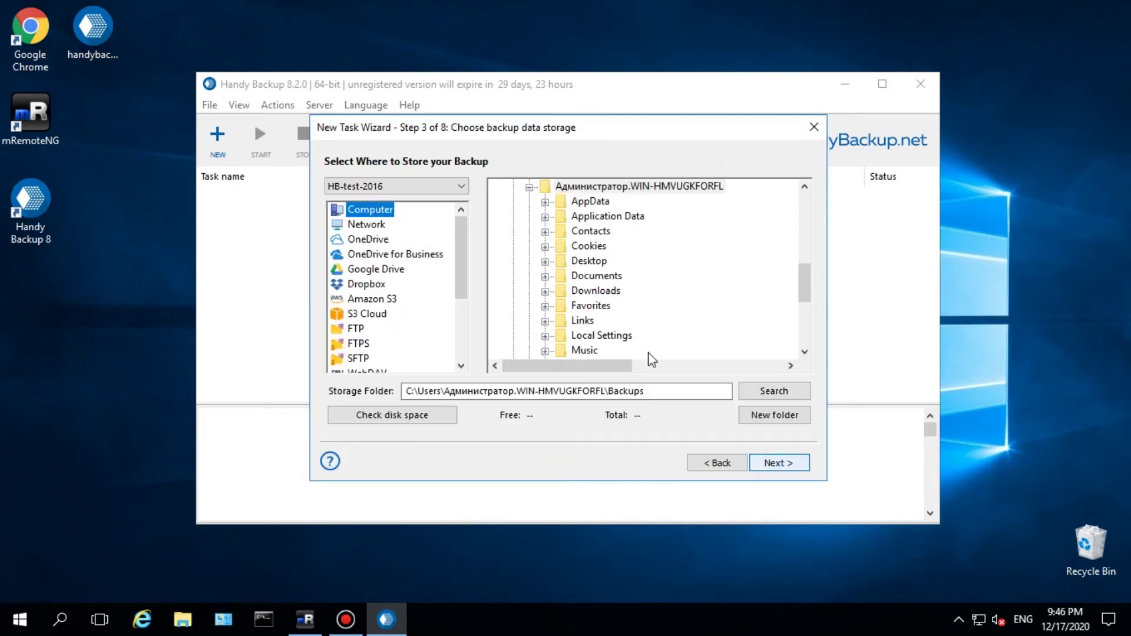
- Store the backup in the Desktop folder on HB-test-2016, keeping Full as the backup type
{"action": "left_click", "coordinate": [465, 188]}
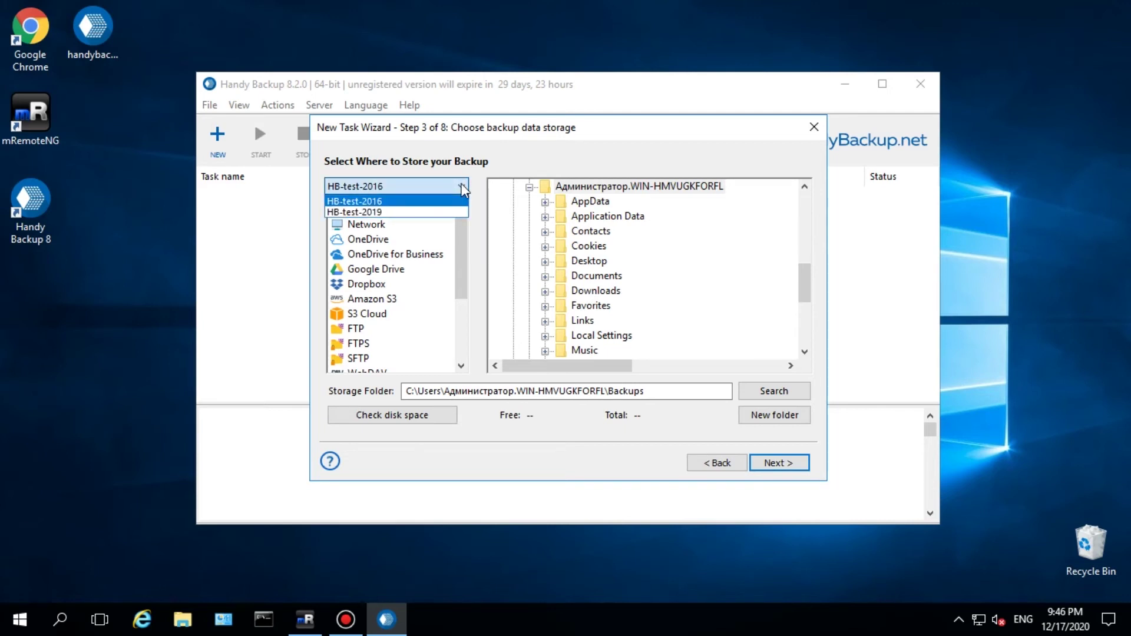
{"action": "left_click", "coordinate": [465, 189]}
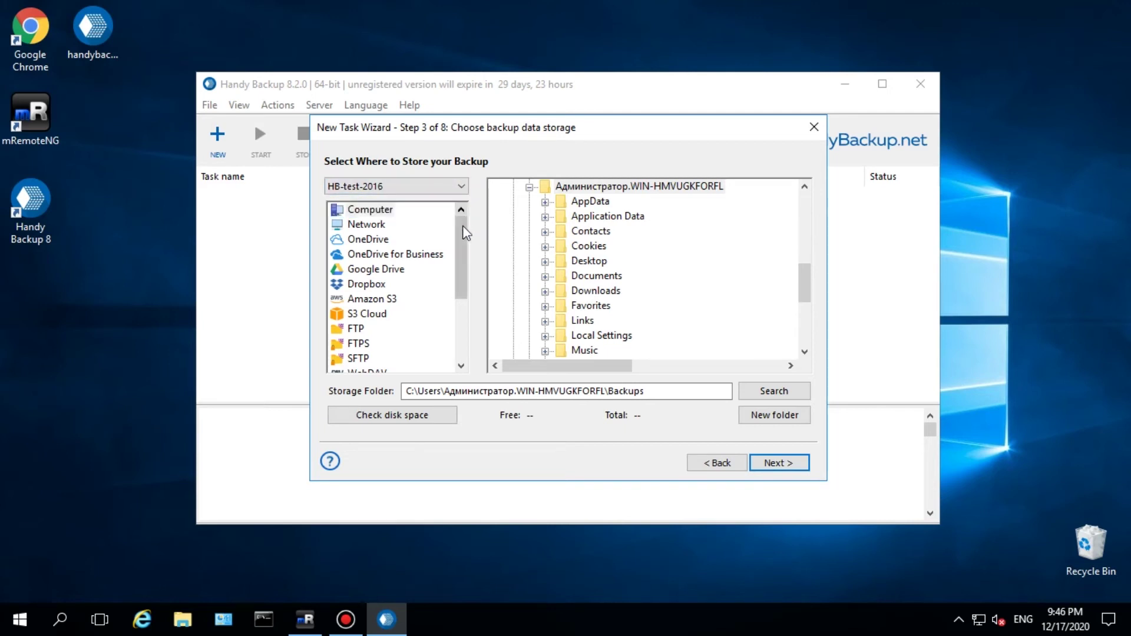
{"action": "left_click_drag", "start_coordinate": [466, 235], "coordinate": [467, 310]}
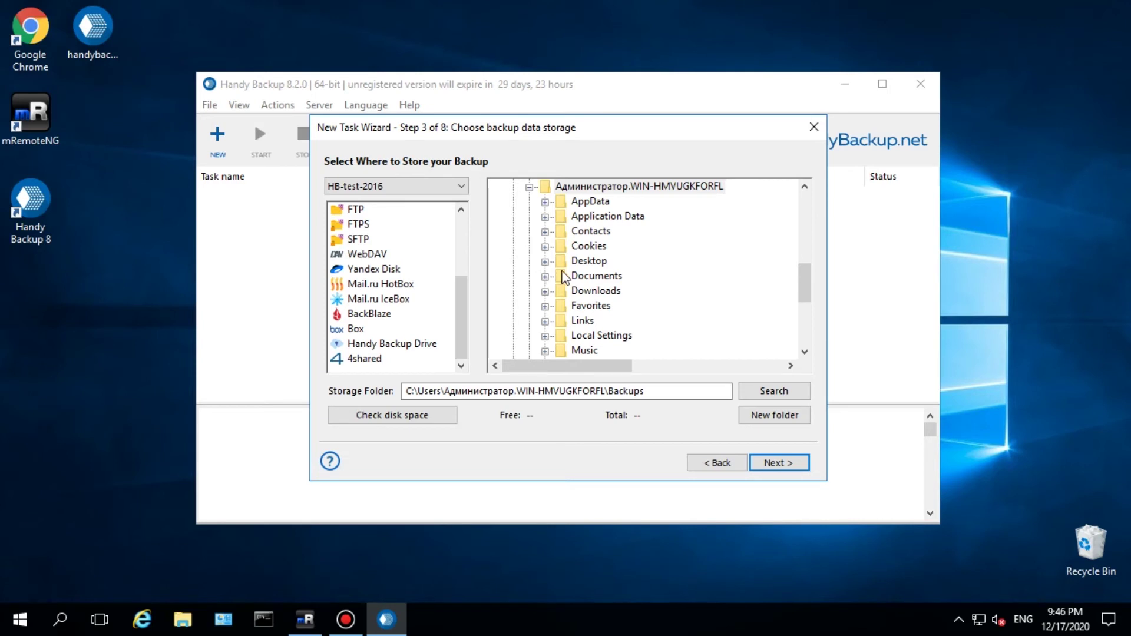
{"action": "left_click", "coordinate": [575, 264]}
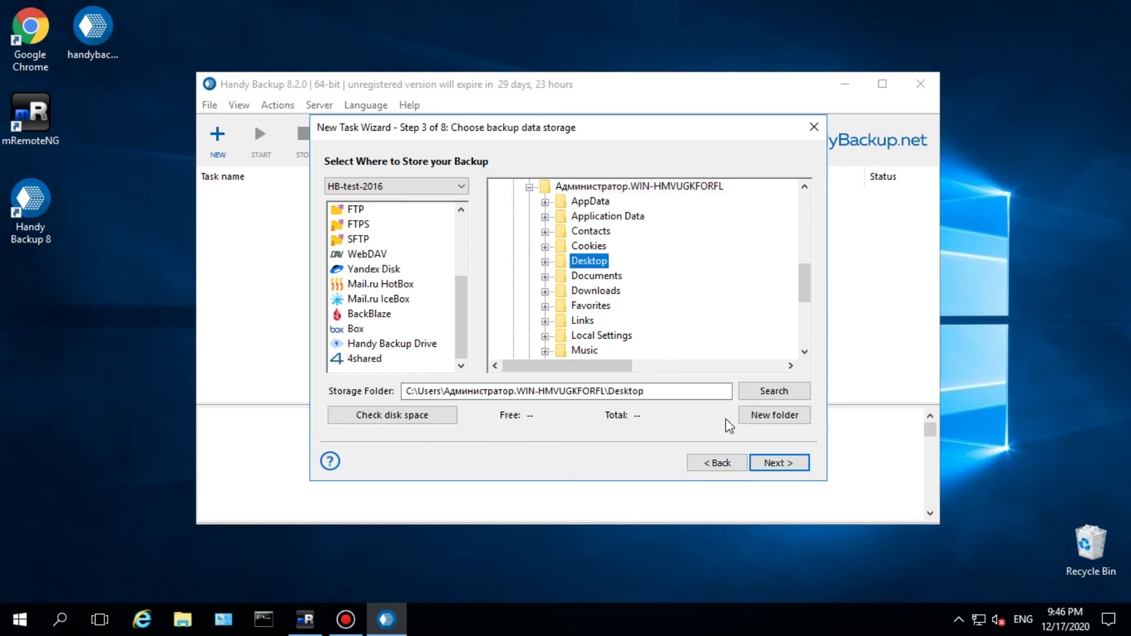
{"action": "left_click", "coordinate": [771, 462]}
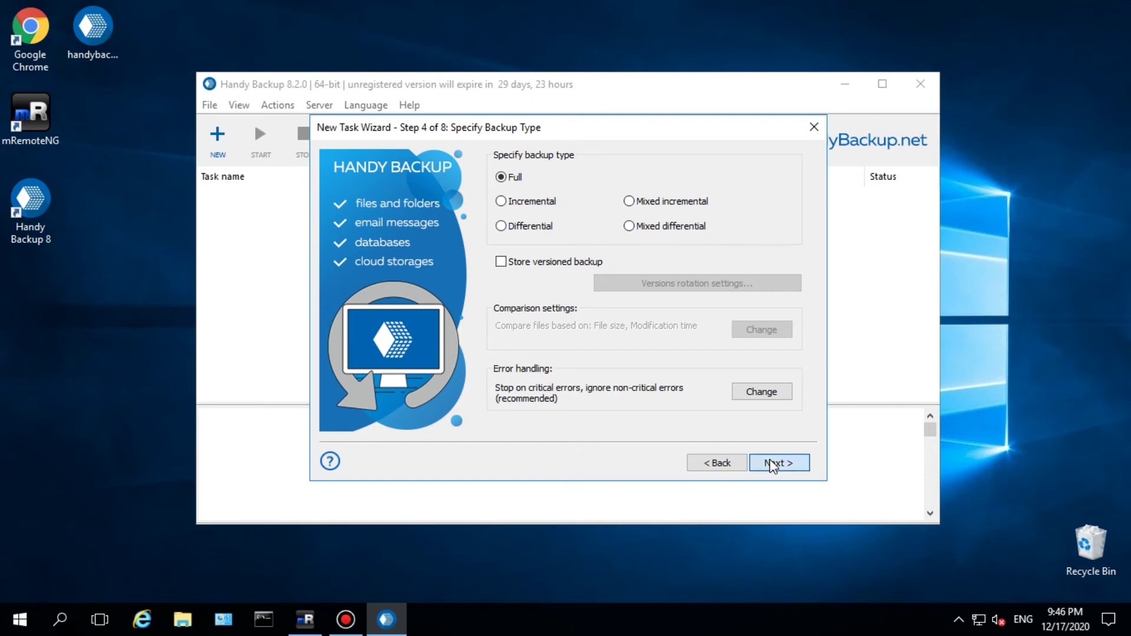
{"action": "left_click", "coordinate": [772, 464]}
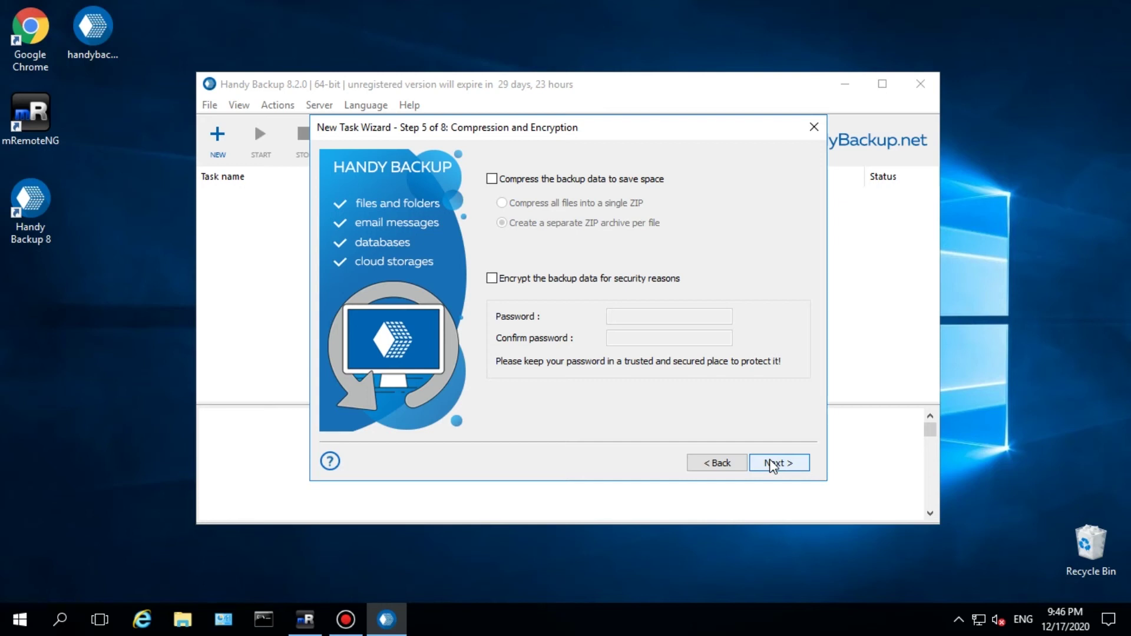
- Leave the backup uncompressed and schedule it weekly on Fridays at 6:00 PM
{"action": "left_click", "coordinate": [773, 464]}
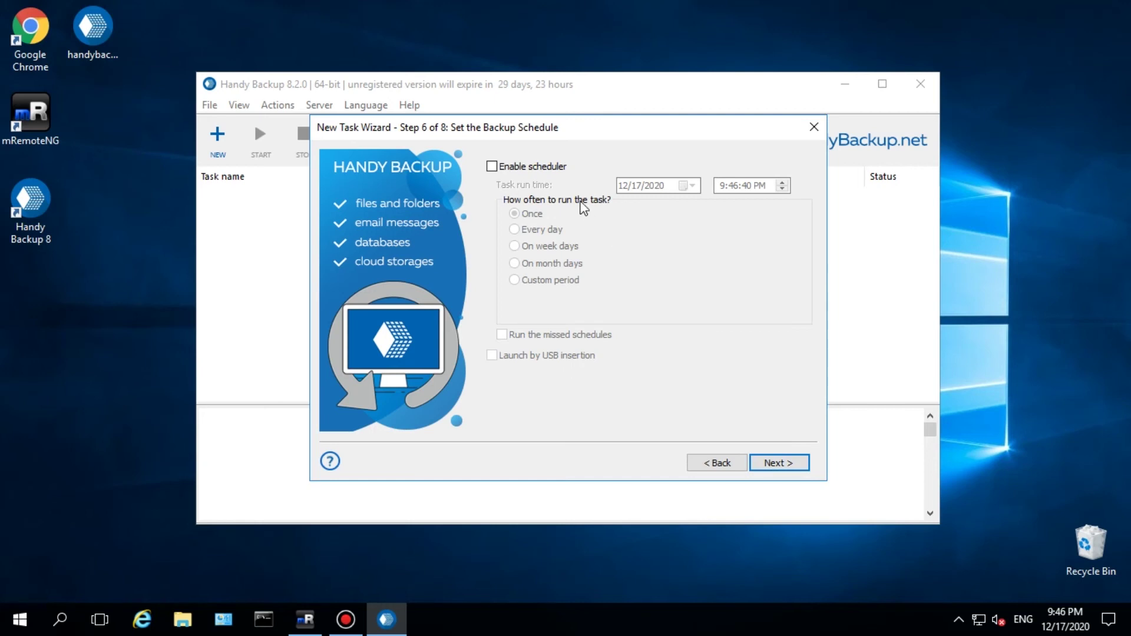
{"action": "left_click", "coordinate": [554, 167]}
{"action": "left_click", "coordinate": [552, 246]}
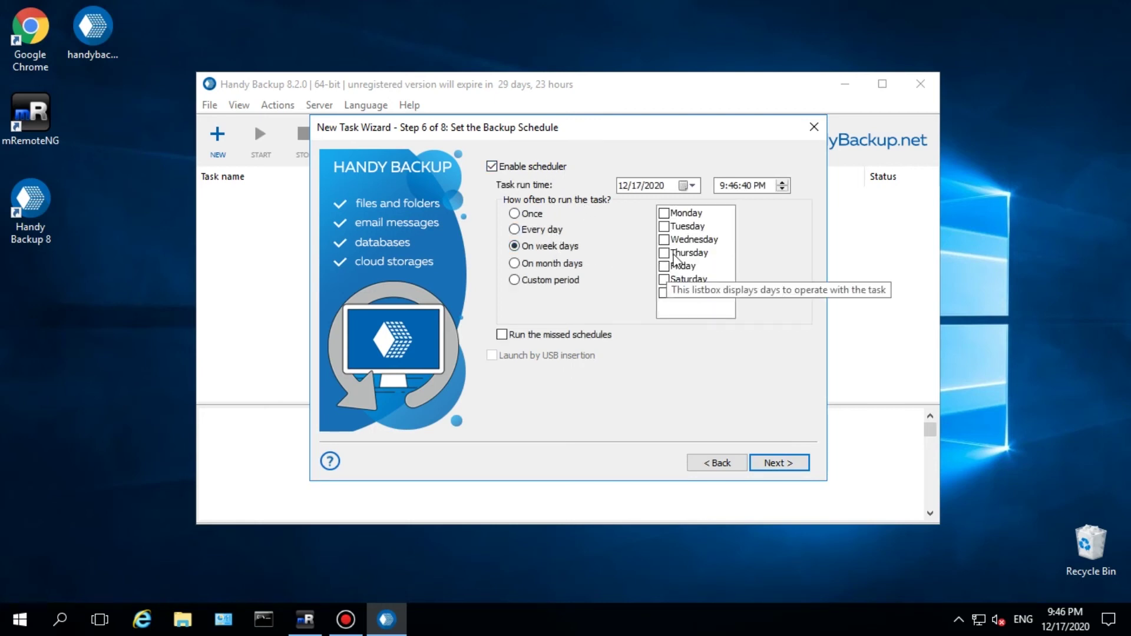
{"action": "left_click", "coordinate": [664, 266]}
{"action": "left_click", "coordinate": [720, 185]}
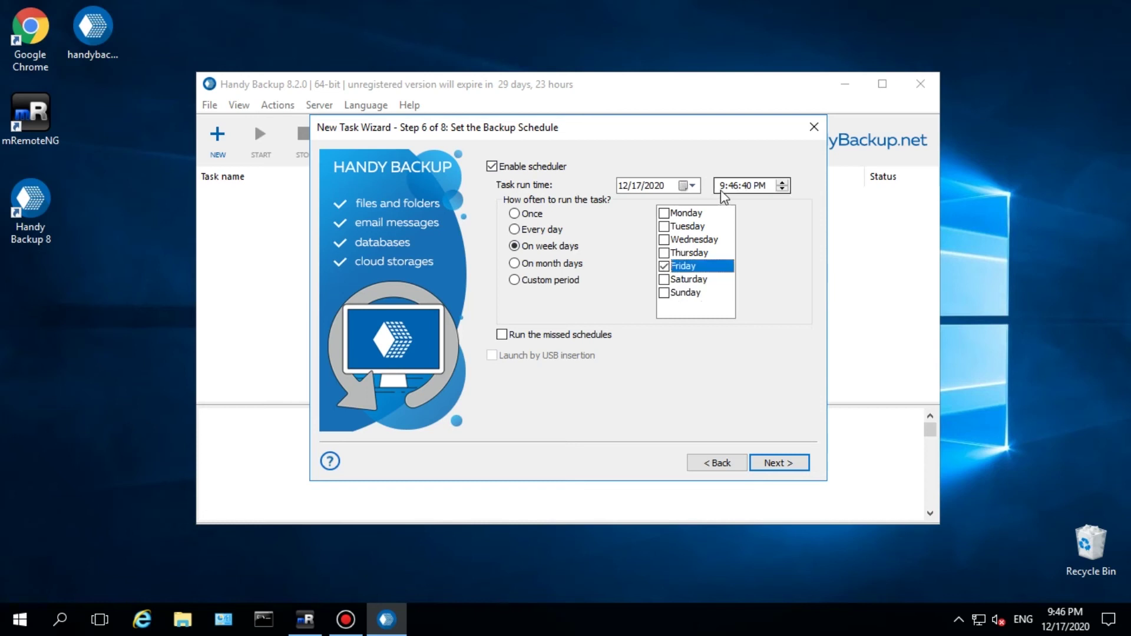
{"action": "type", "text": "6000"}
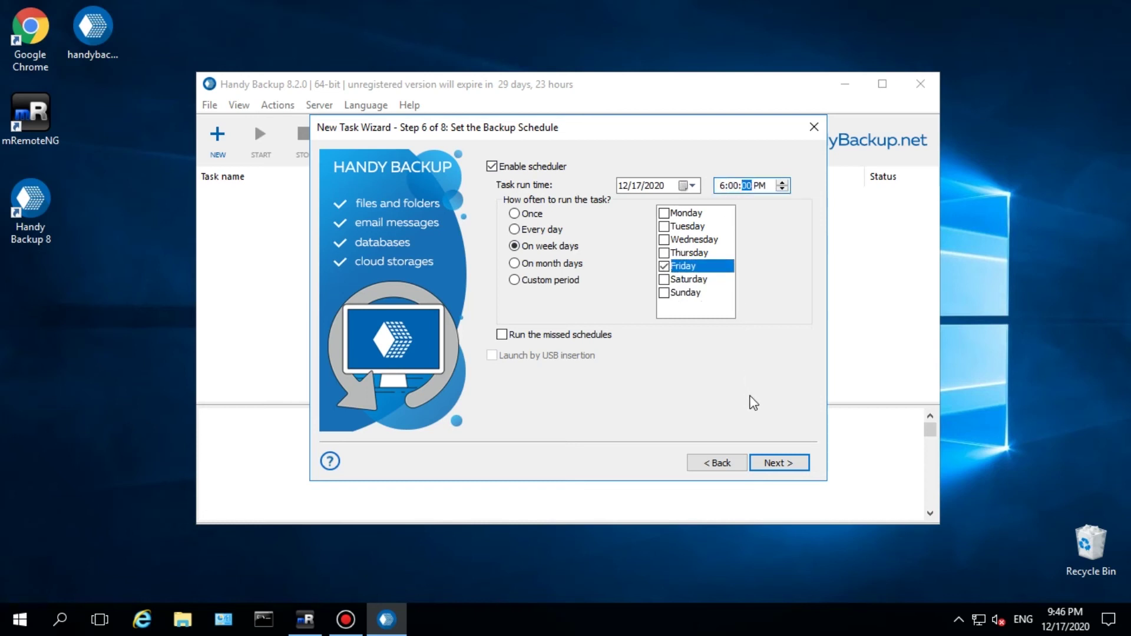
{"action": "left_click", "coordinate": [777, 472]}
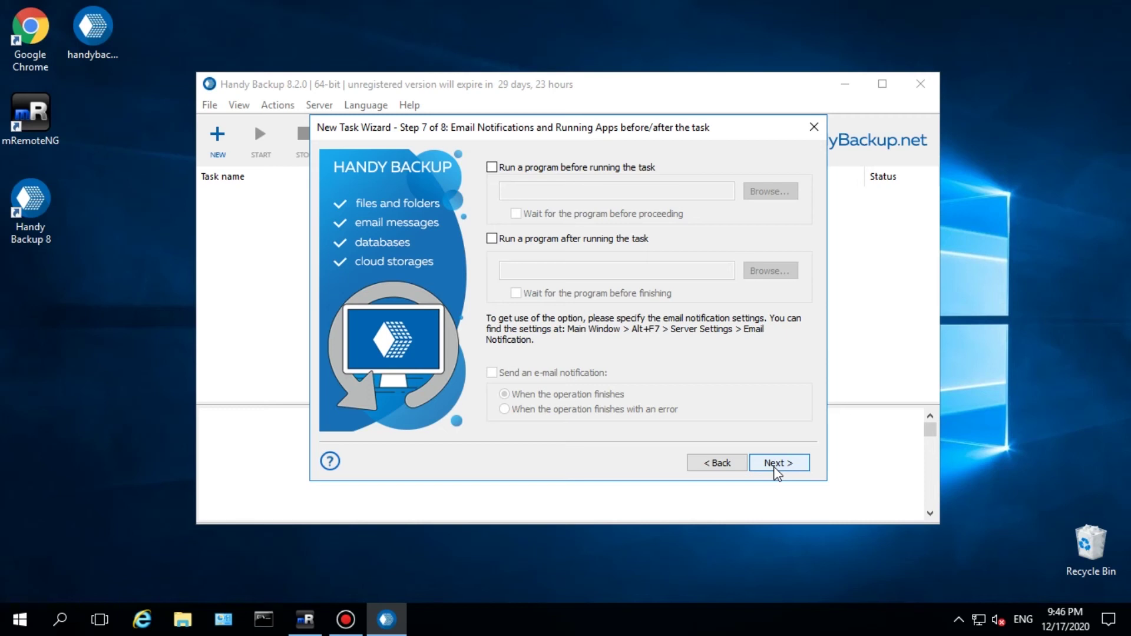
{"action": "left_click", "coordinate": [774, 466]}
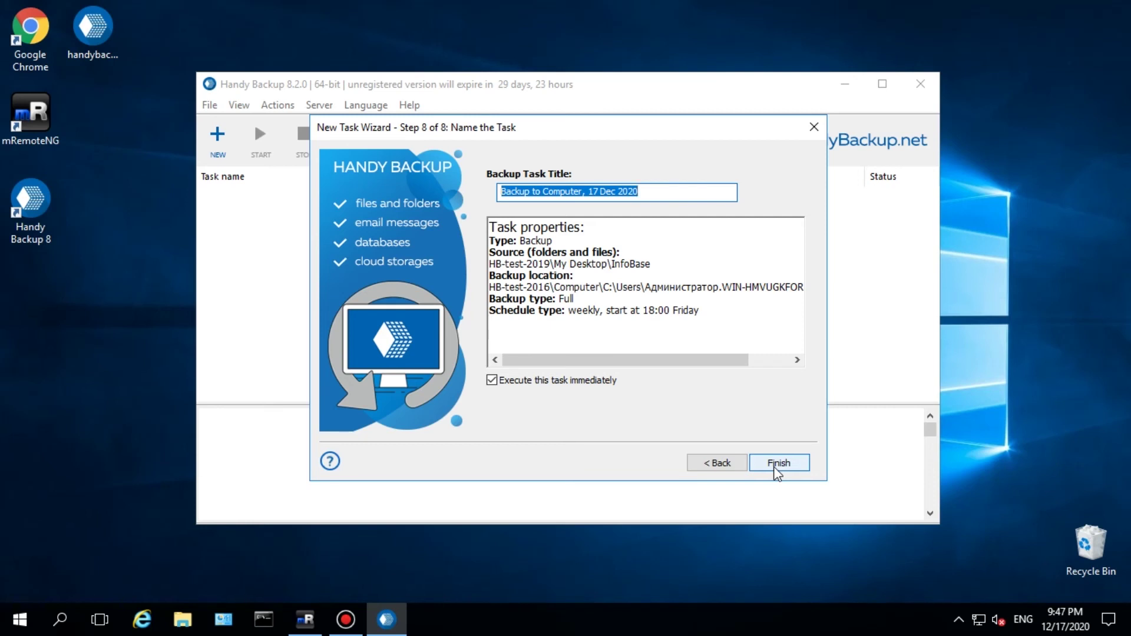
- Finish the wizard as 'Backup to Computer, 17 Dec 2020' with Execute immediately
{"action": "left_click", "coordinate": [778, 463]}
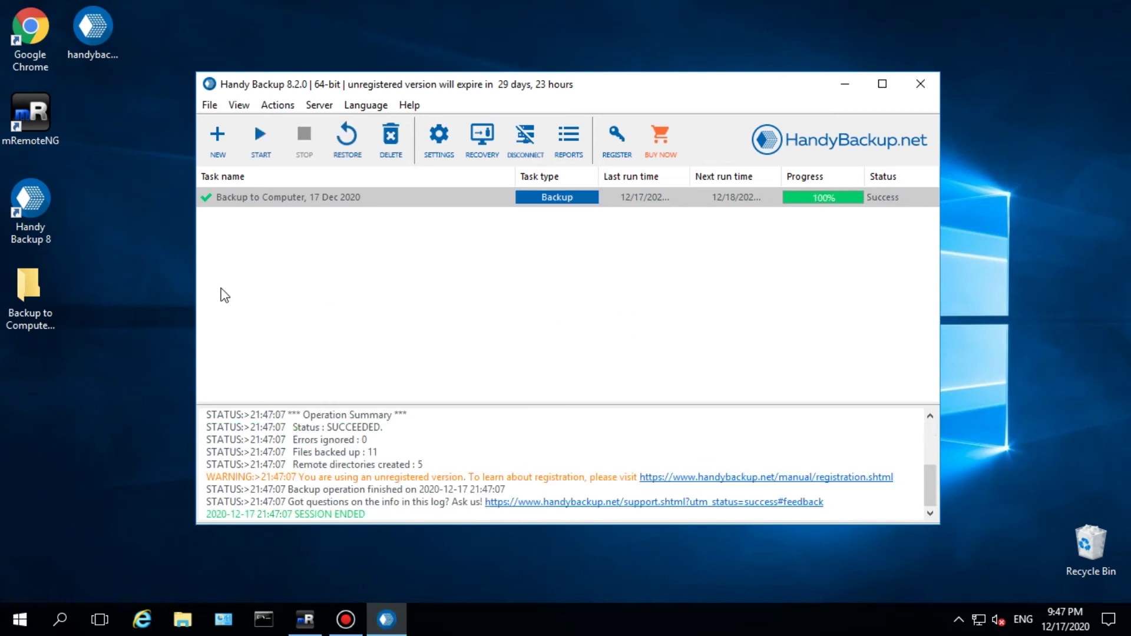
- Browse Backup to Computer > 0 (full) > Backup Files > InfoBase to see its 9 copied items
{"action": "left_click", "coordinate": [55, 297]}
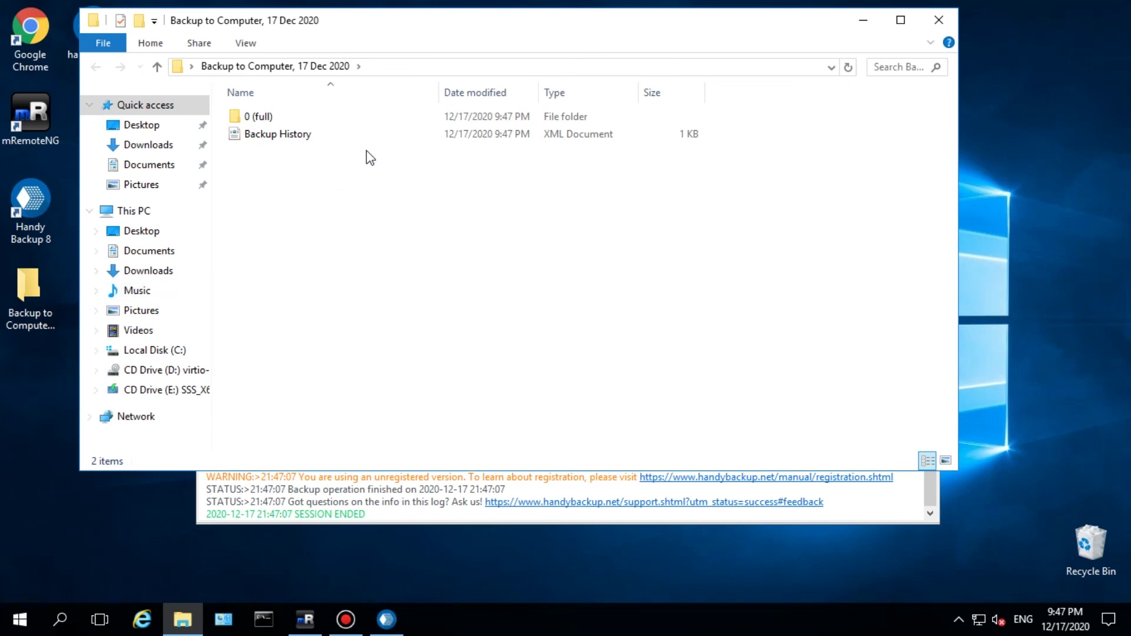
{"action": "double_click", "coordinate": [377, 120]}
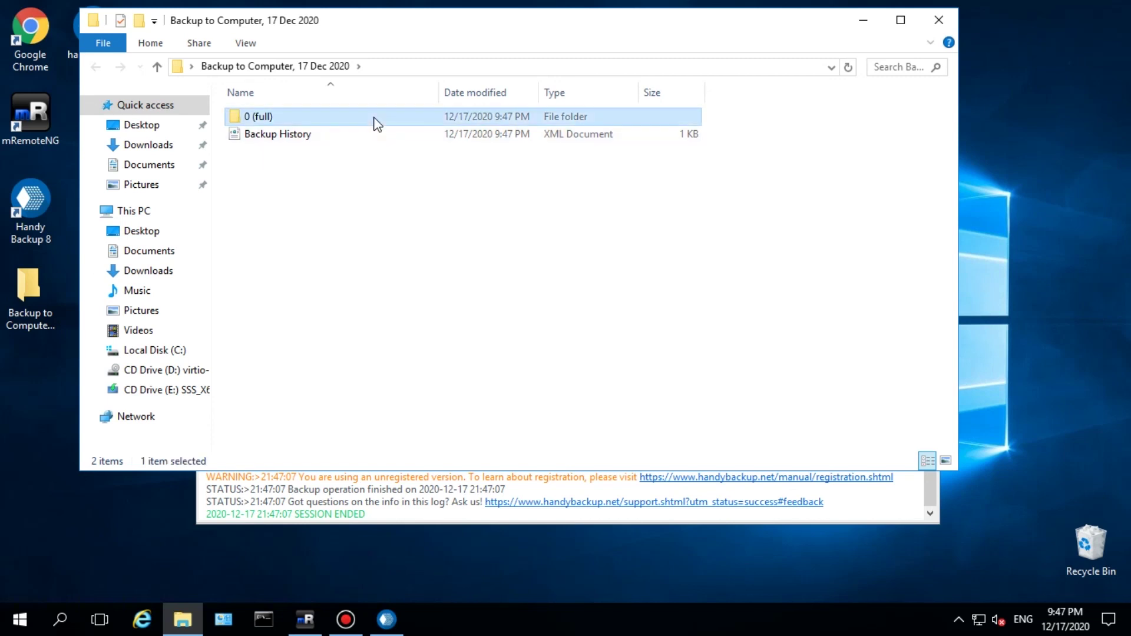
{"action": "double_click", "coordinate": [377, 120]}
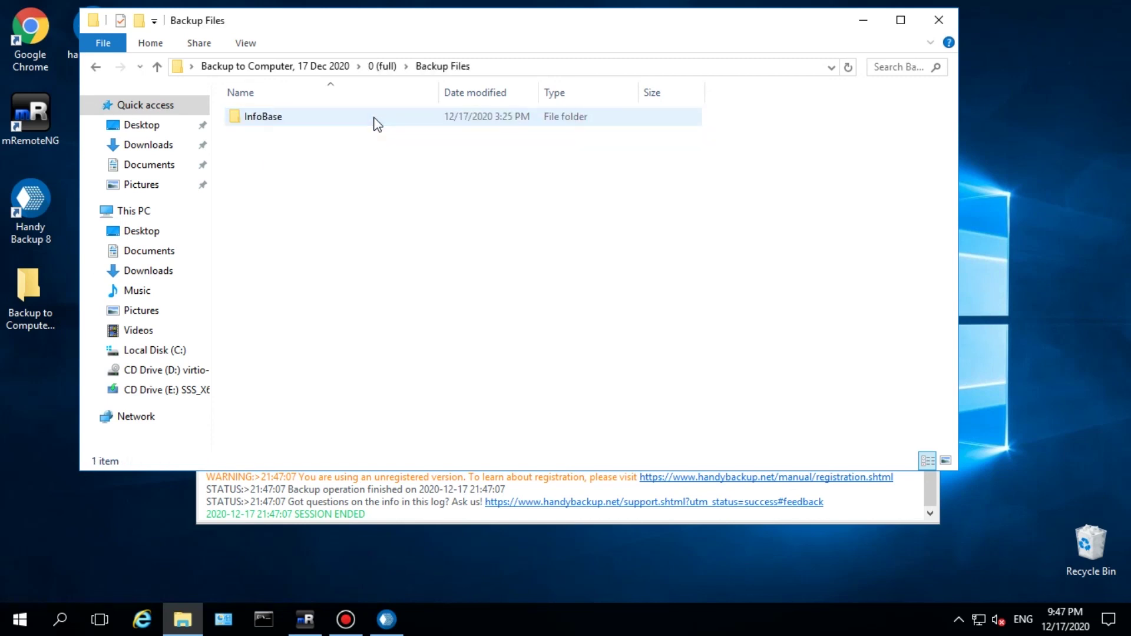
{"action": "double_click", "coordinate": [374, 120]}
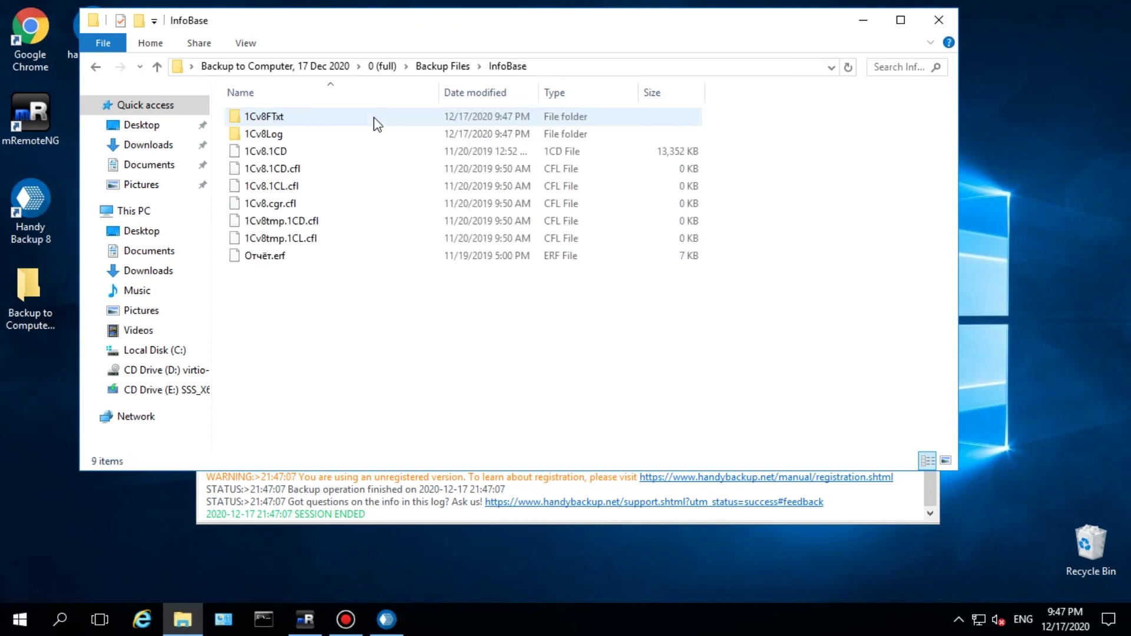